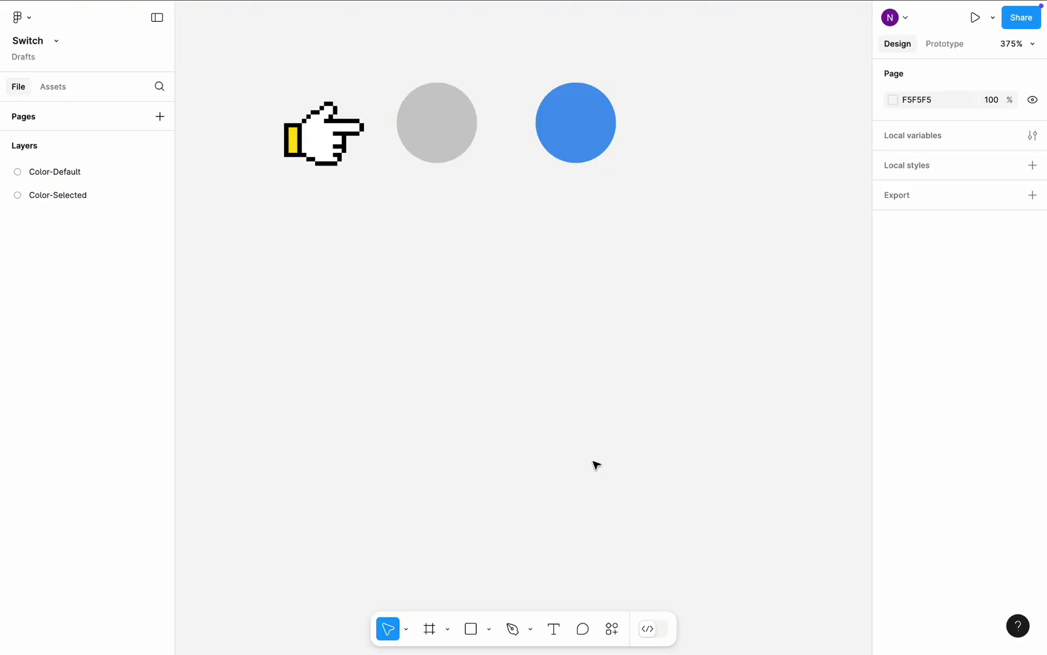
Draw a 50×20 rectangle with corner radius 10 below the circles
{"action": "left_click", "coordinate": [471, 628]}
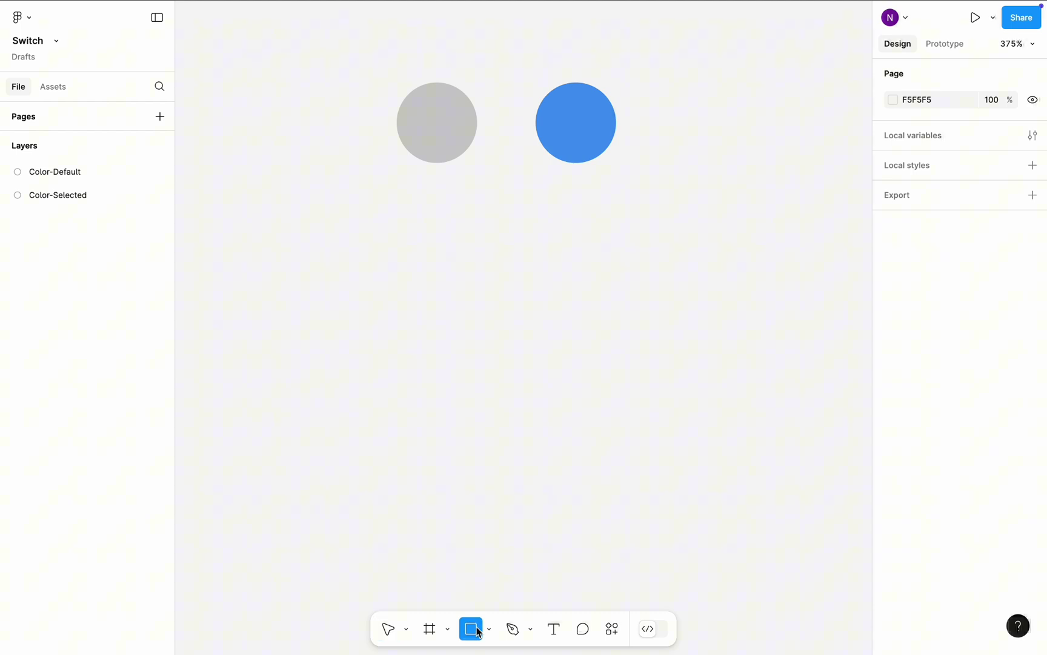
{"action": "left_click_drag", "start_coordinate": [329, 301], "coordinate": [543, 429]}
{"action": "left_click", "coordinate": [909, 297]}
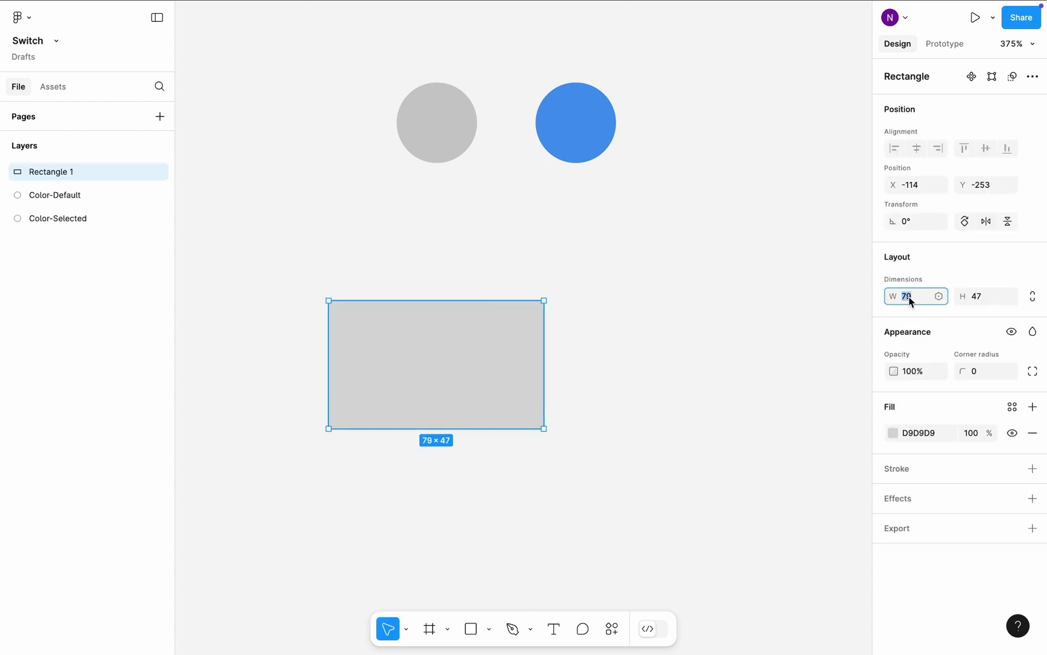
{"action": "type", "text": "50"}
{"action": "key", "text": "Tab"}
{"action": "type", "text": "20"}
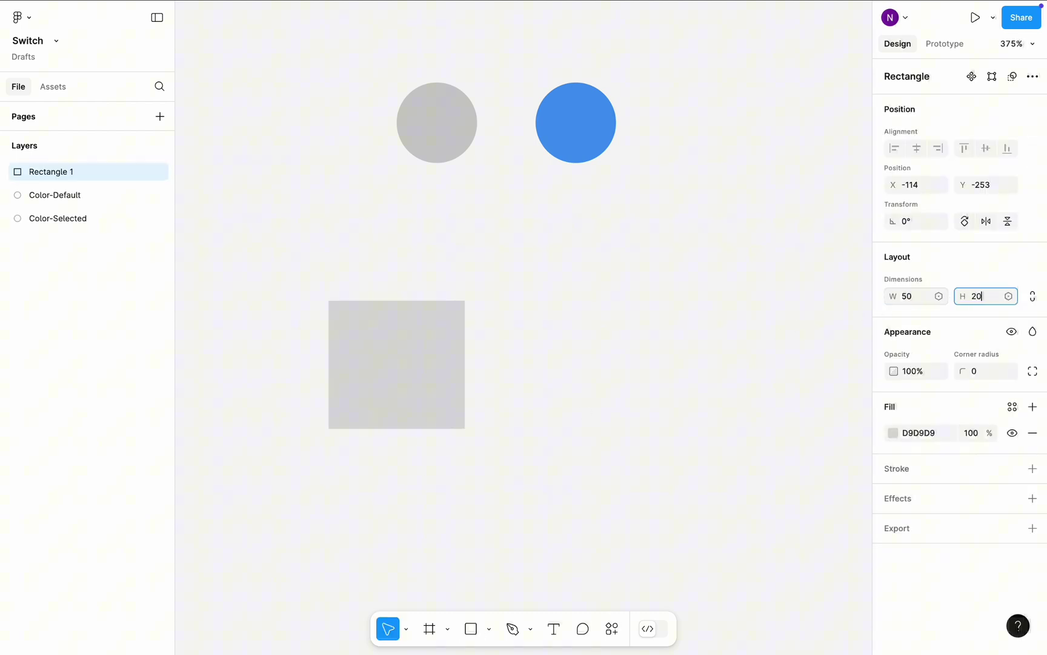
{"action": "key", "text": "Return"}
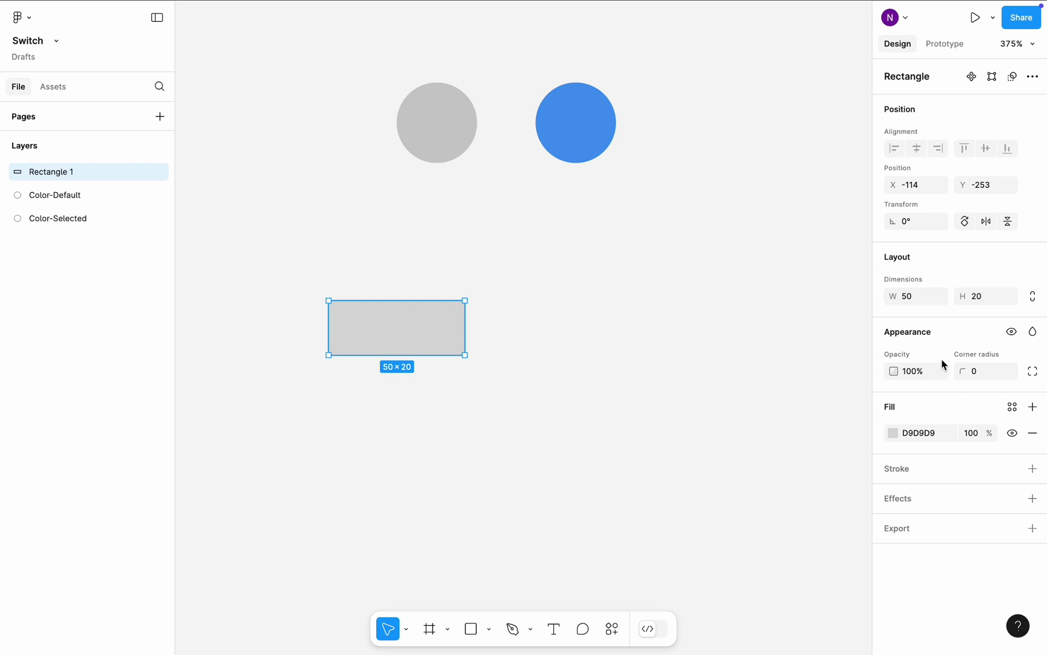
{"action": "left_click", "coordinate": [973, 374]}
{"action": "type", "text": "10"}
{"action": "key", "text": "Return"}
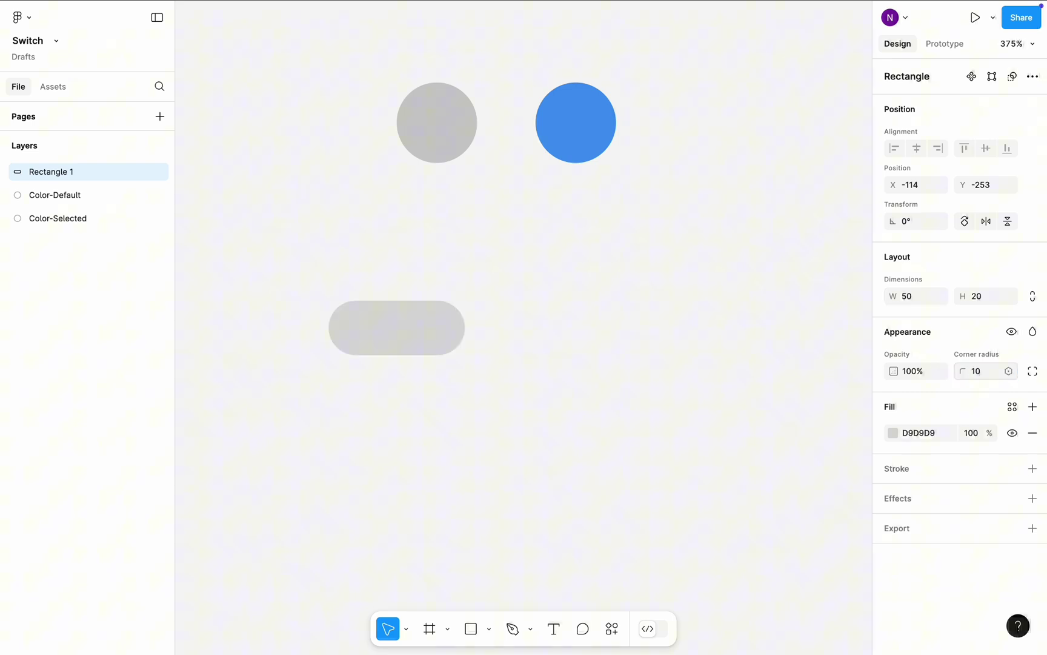
Fill the rectangle with the grey circle's colour CACACA using the eyedropper
{"action": "left_click", "coordinate": [893, 432]}
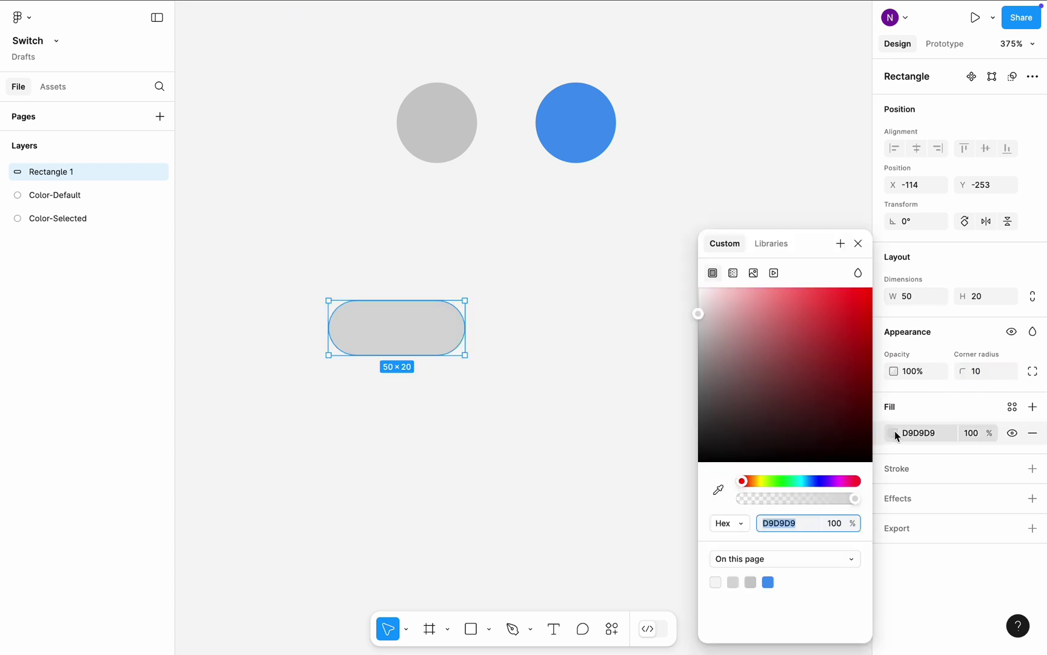
{"action": "left_click", "coordinate": [718, 491]}
{"action": "left_click", "coordinate": [439, 134]}
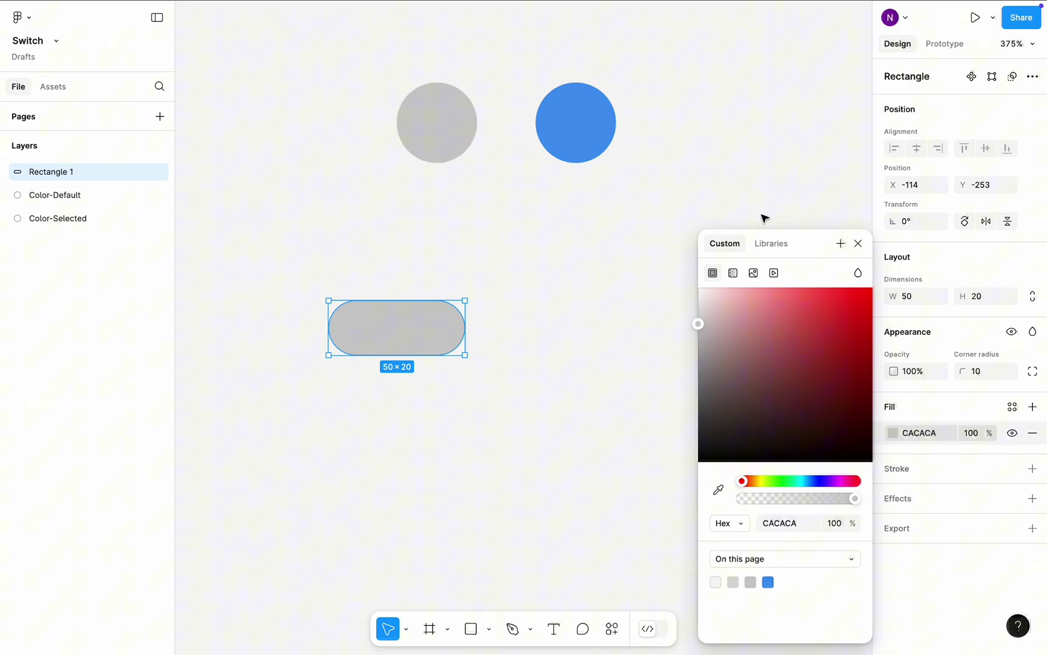
{"action": "left_click", "coordinate": [858, 244]}
Draw a 26×26 ellipse below the track
{"action": "left_click", "coordinate": [632, 346]}
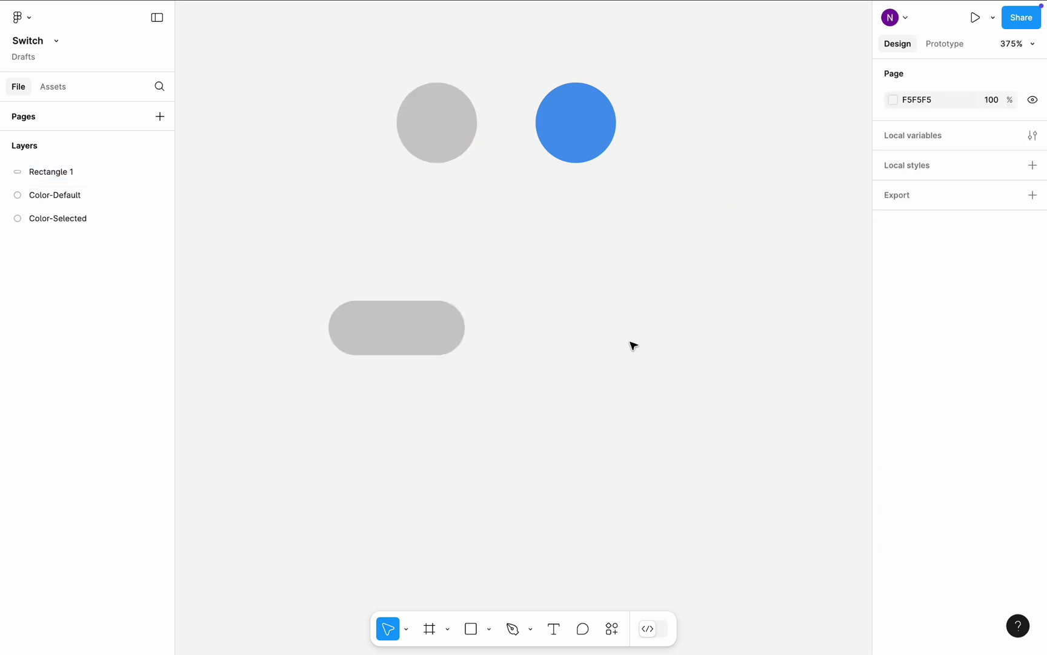
{"action": "left_click", "coordinate": [488, 629]}
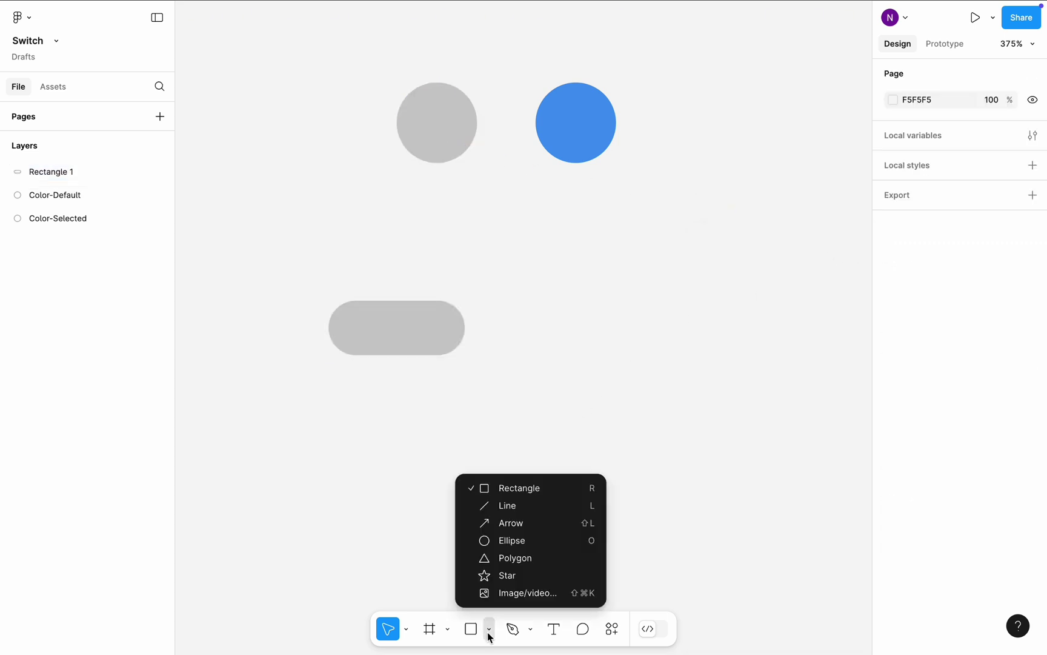
{"action": "left_click", "coordinate": [508, 541]}
{"action": "left_click_drag", "start_coordinate": [345, 393], "coordinate": [435, 475]}
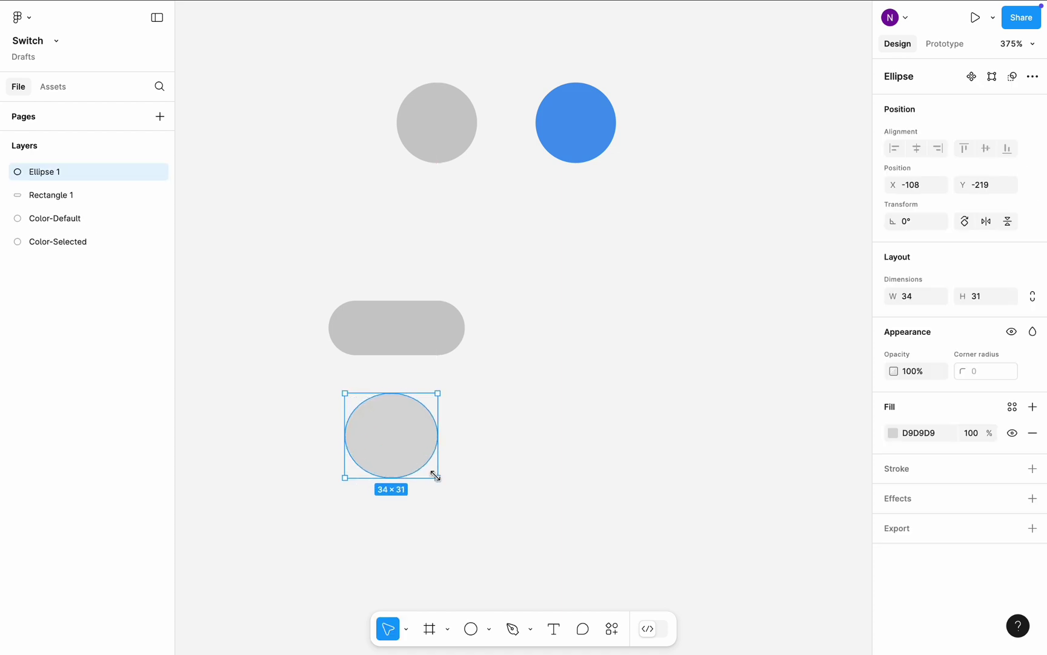
{"action": "type", "text": "26"}
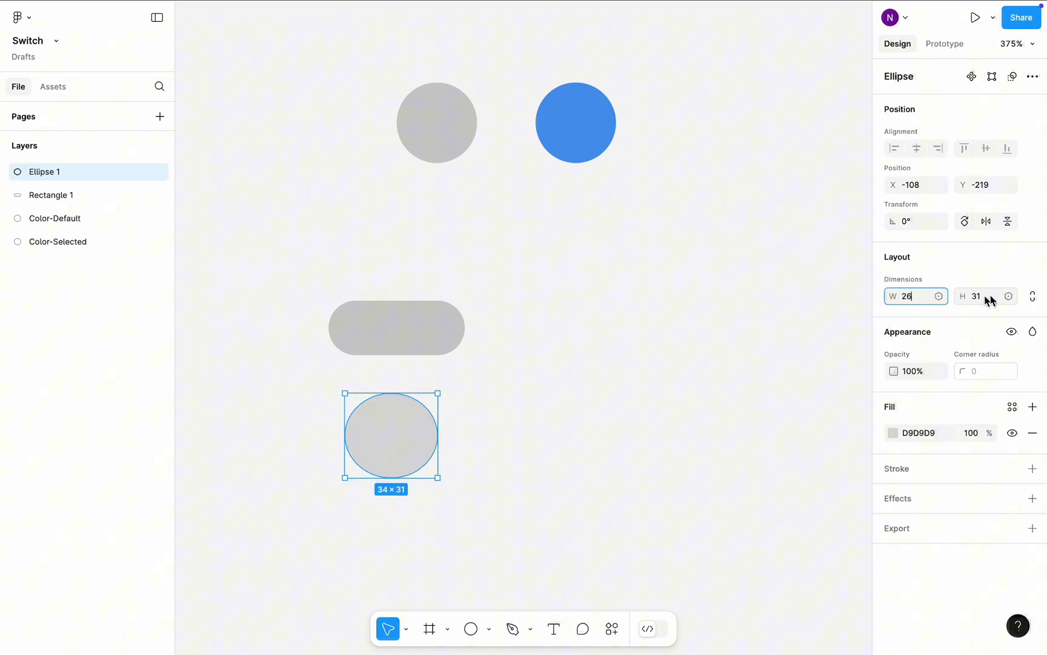
{"action": "left_click", "coordinate": [988, 297]}
{"action": "type", "text": "26"}
{"action": "key", "text": "Return"}
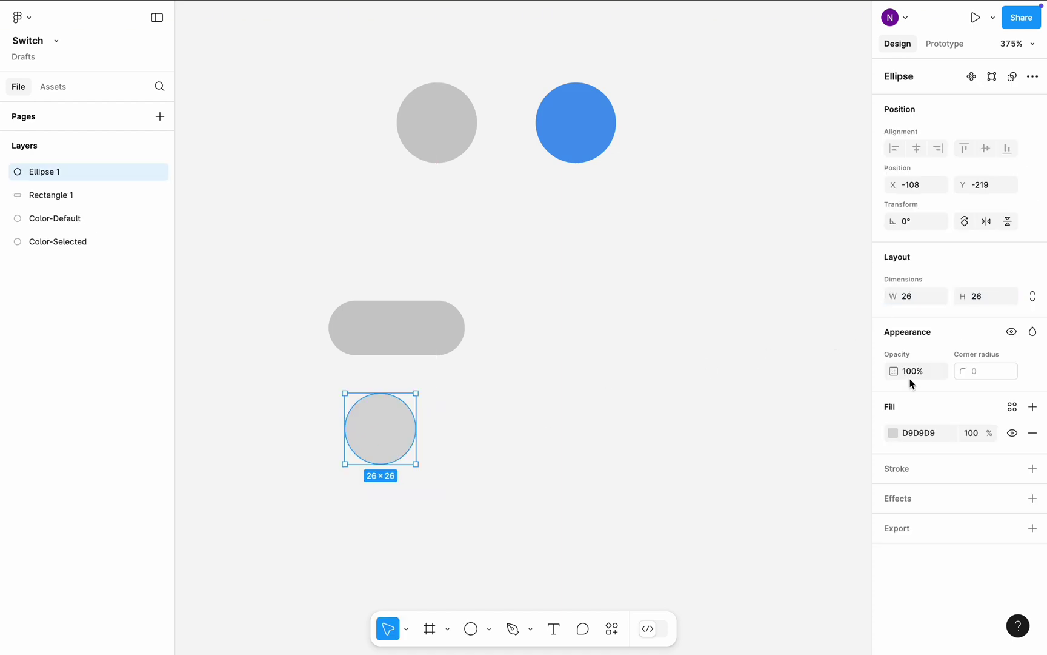
Fill the ellipse white FFFFFF and move it onto the track's left end
{"action": "left_click", "coordinate": [895, 435]}
{"action": "left_click_drag", "start_coordinate": [783, 376], "coordinate": [655, 227]}
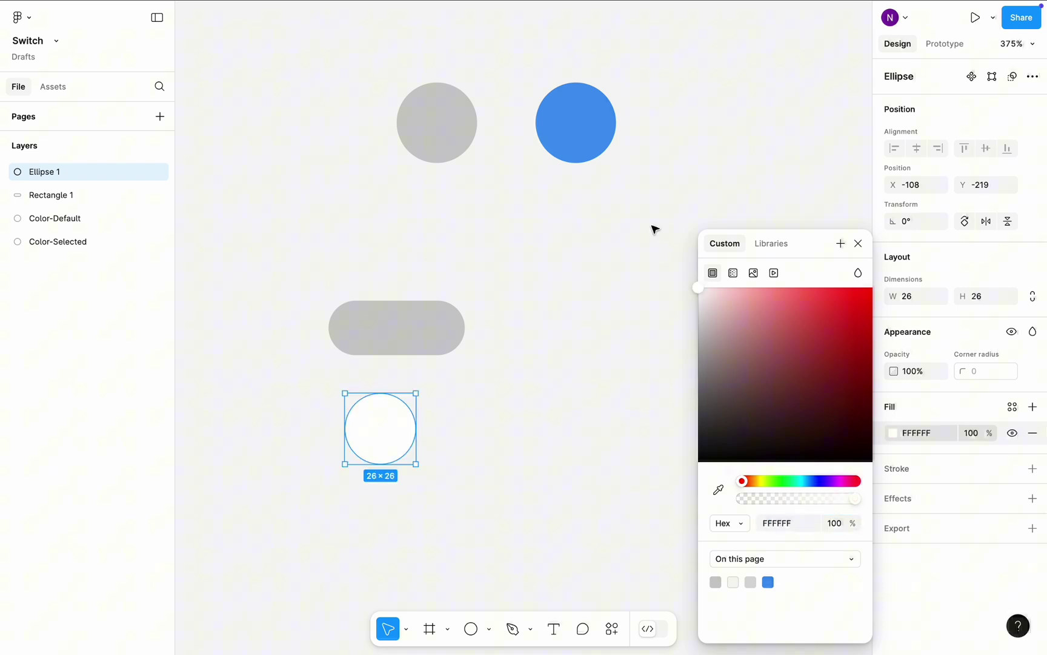
{"action": "left_click", "coordinate": [858, 243]}
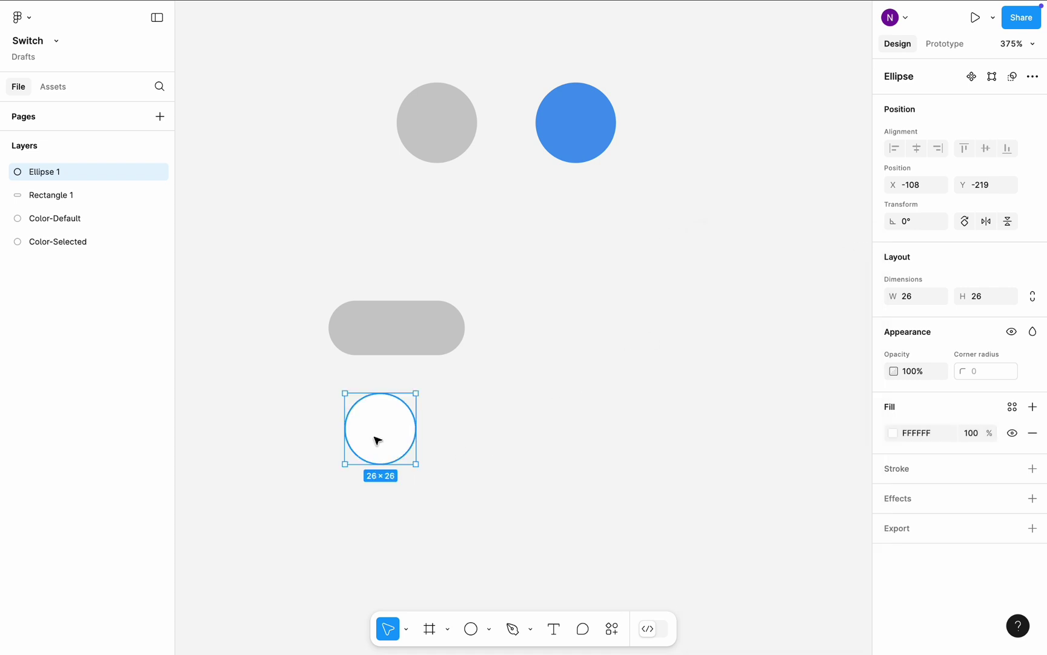
{"action": "left_click_drag", "start_coordinate": [377, 437], "coordinate": [359, 341]}
Add an inner shadow to the grey track with Y offset 0 and blur 0.5
{"action": "left_click", "coordinate": [424, 338]}
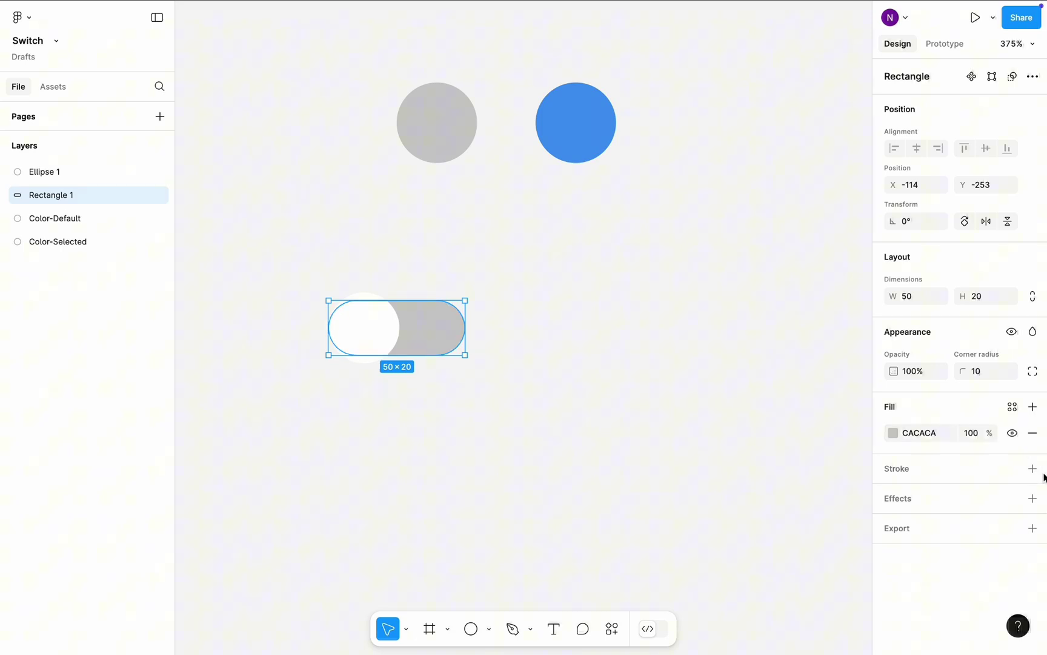
{"action": "left_click", "coordinate": [1034, 498]}
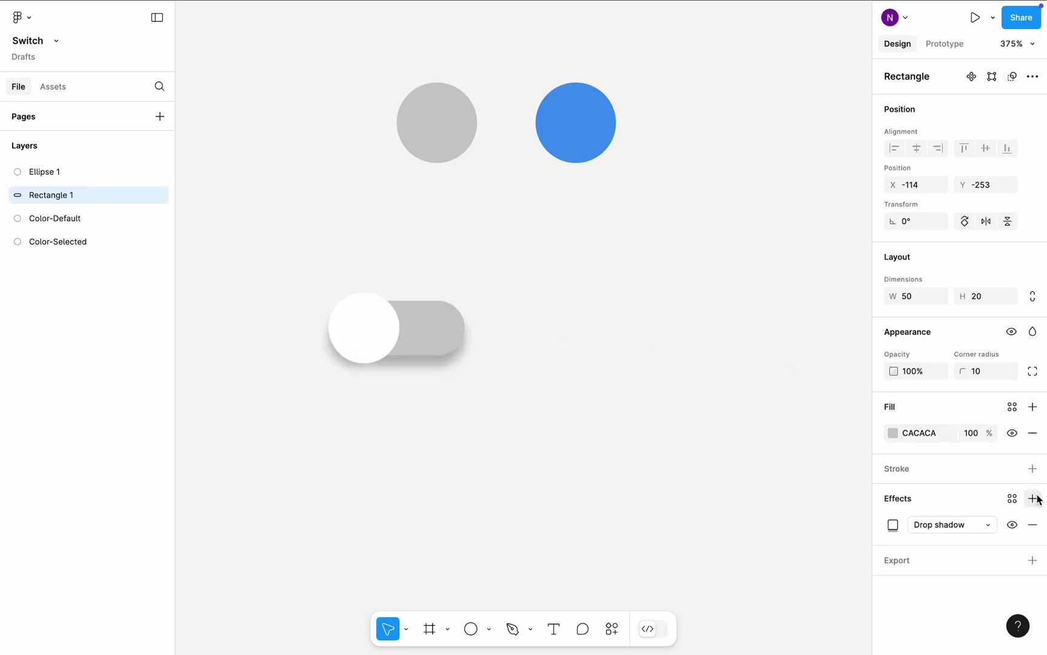
{"action": "left_click", "coordinate": [991, 527]}
{"action": "left_click", "coordinate": [987, 511]}
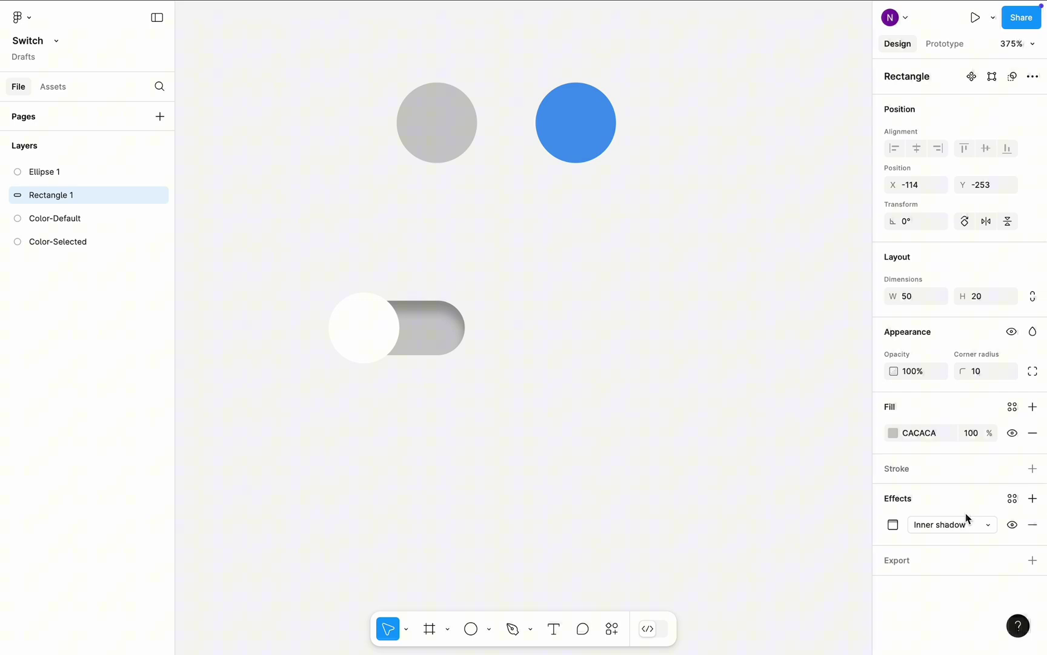
{"action": "left_click", "coordinate": [892, 524]}
{"action": "left_click", "coordinate": [801, 553]}
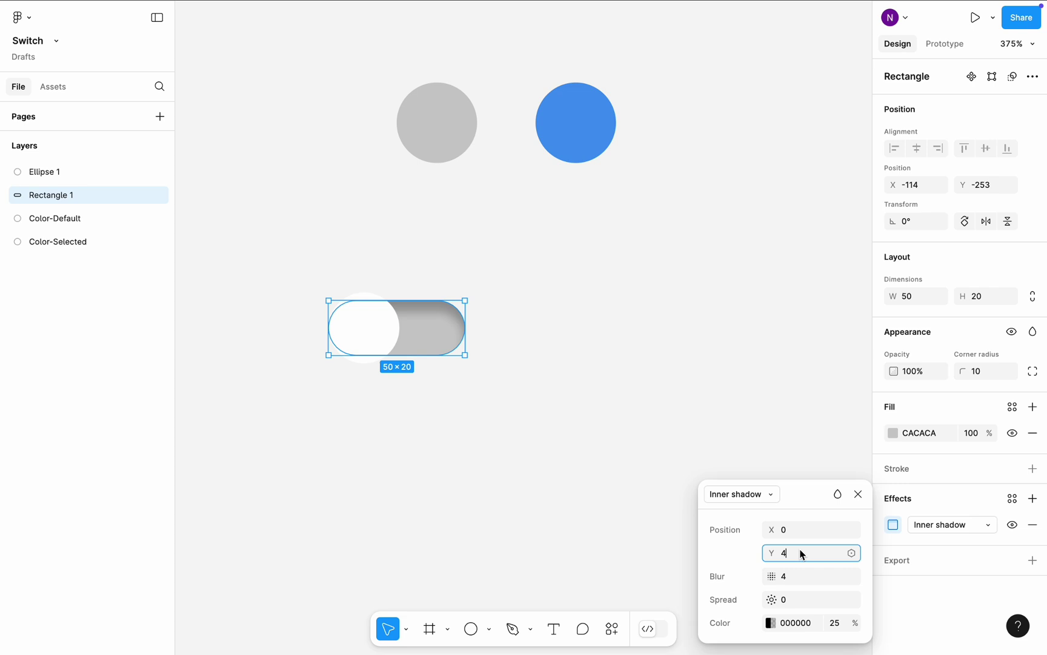
{"action": "left_click", "coordinate": [802, 576]}
{"action": "type", "text": "0"}
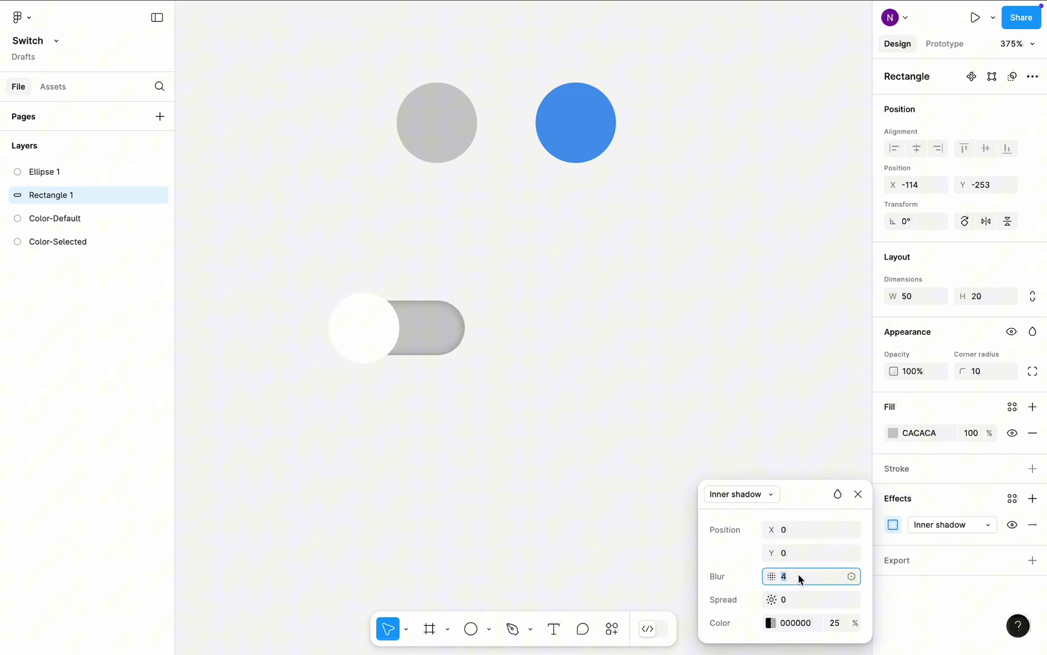
{"action": "key", "text": "Return"}
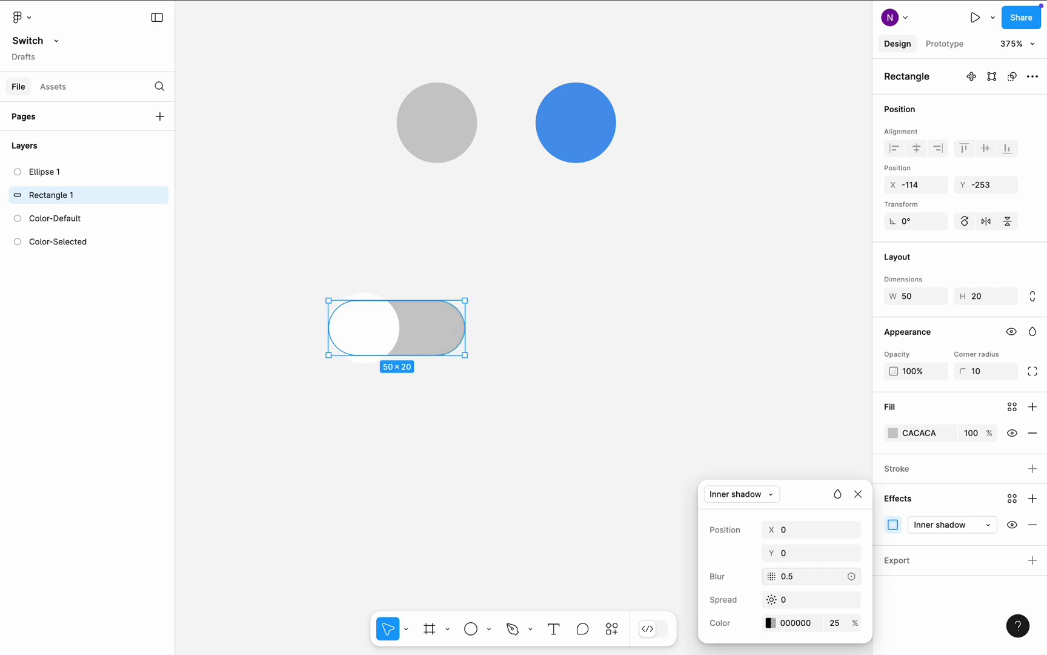
Give the white knob a centred drop shadow with Y offset 0 and a larger blur
{"action": "left_click", "coordinate": [643, 512]}
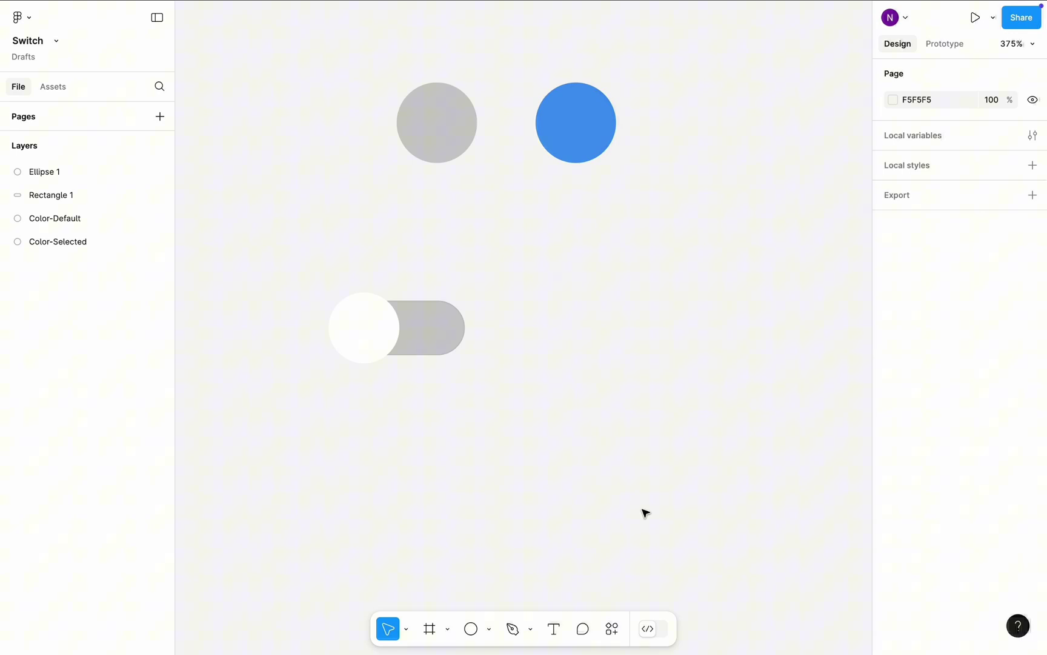
{"action": "left_click", "coordinate": [373, 344]}
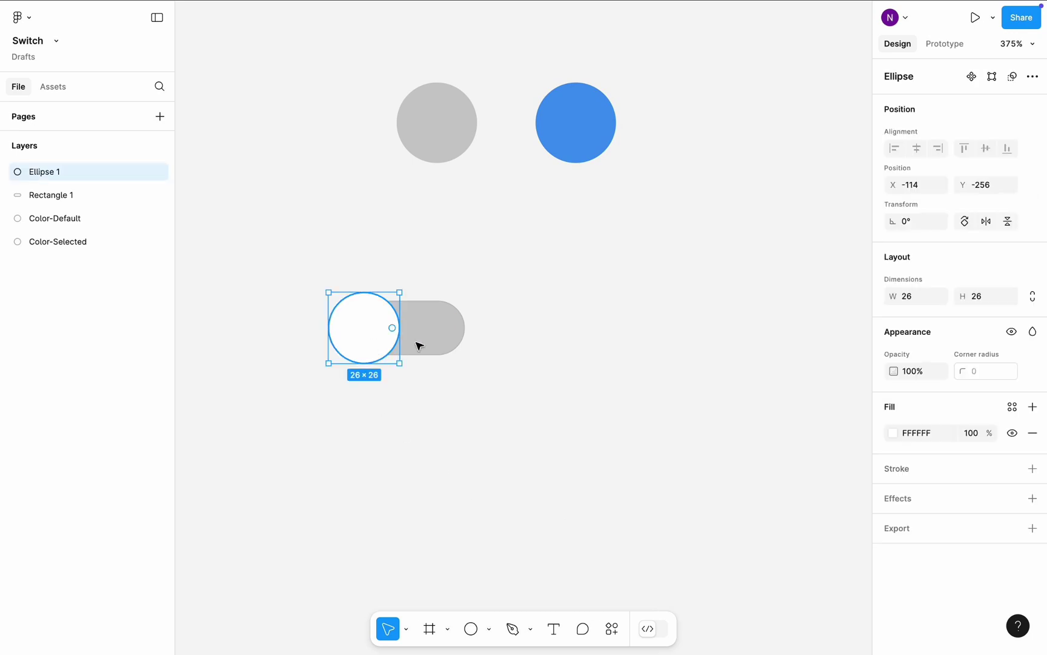
{"action": "left_click", "coordinate": [1032, 499]}
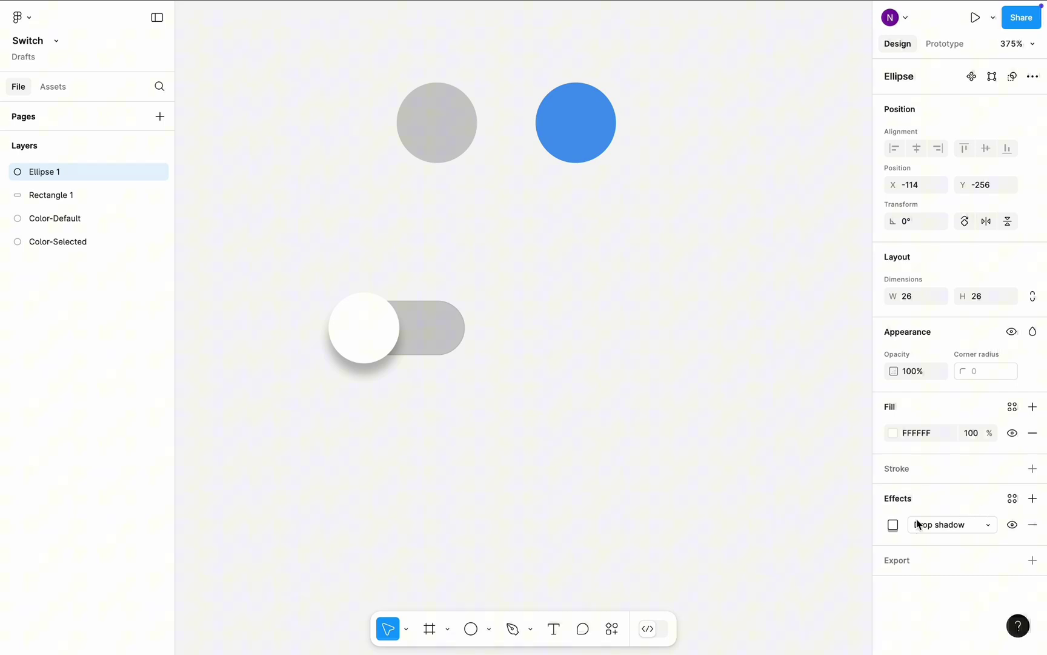
{"action": "left_click", "coordinate": [892, 524]}
{"action": "left_click", "coordinate": [807, 553]}
{"action": "type", "text": "0"}
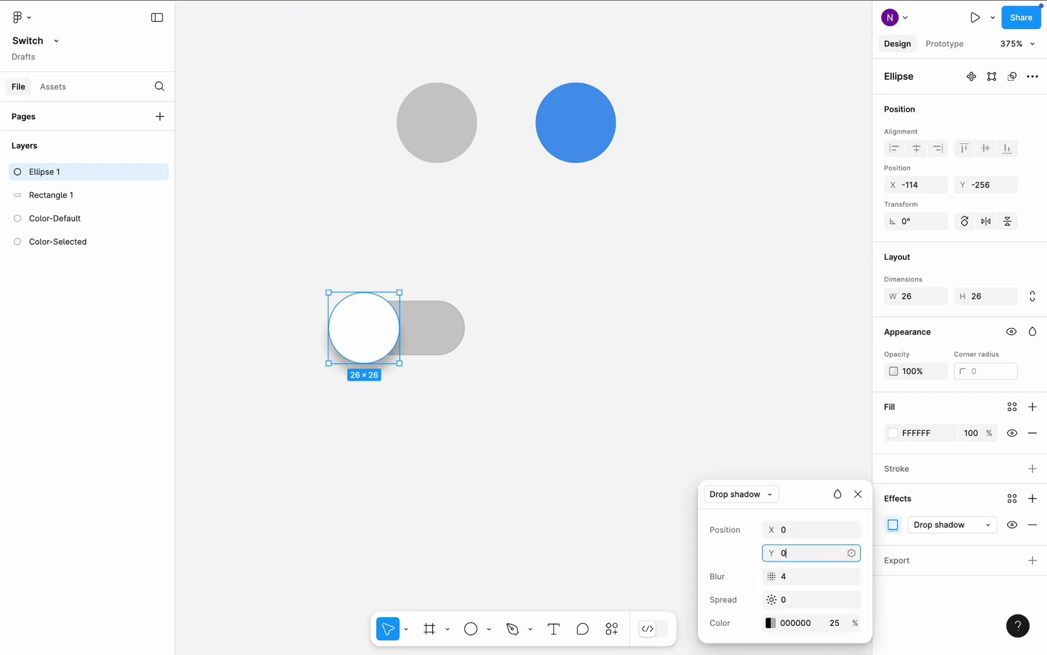
{"action": "left_click", "coordinate": [804, 574]}
{"action": "type", "text": "8"}
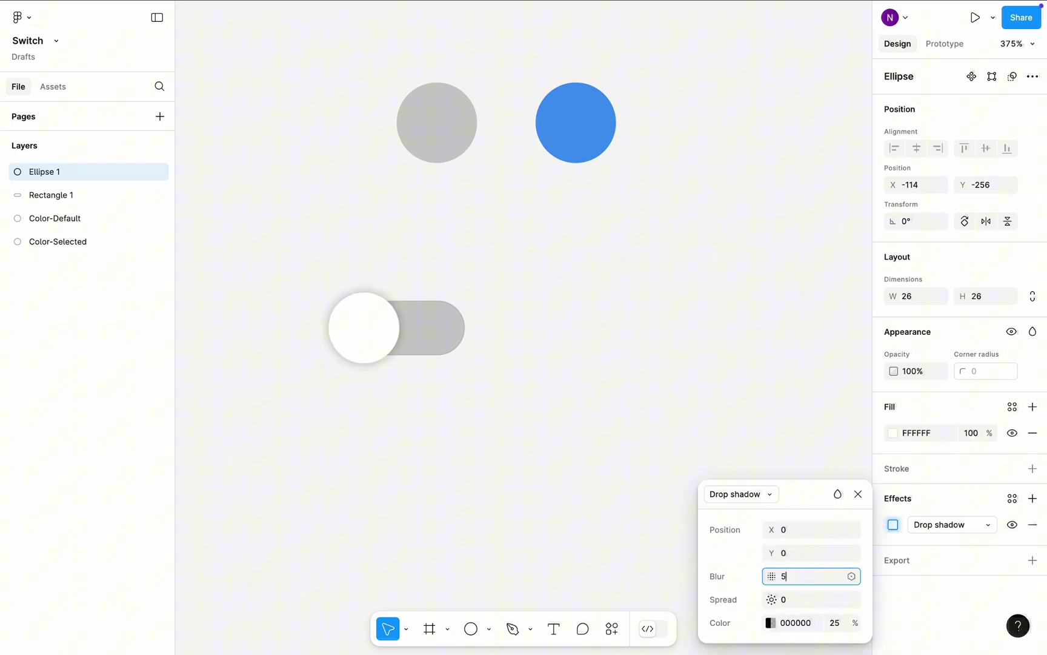
{"action": "key", "text": "Return"}
Wrap the knob and track together in a frame
{"action": "left_click", "coordinate": [631, 524]}
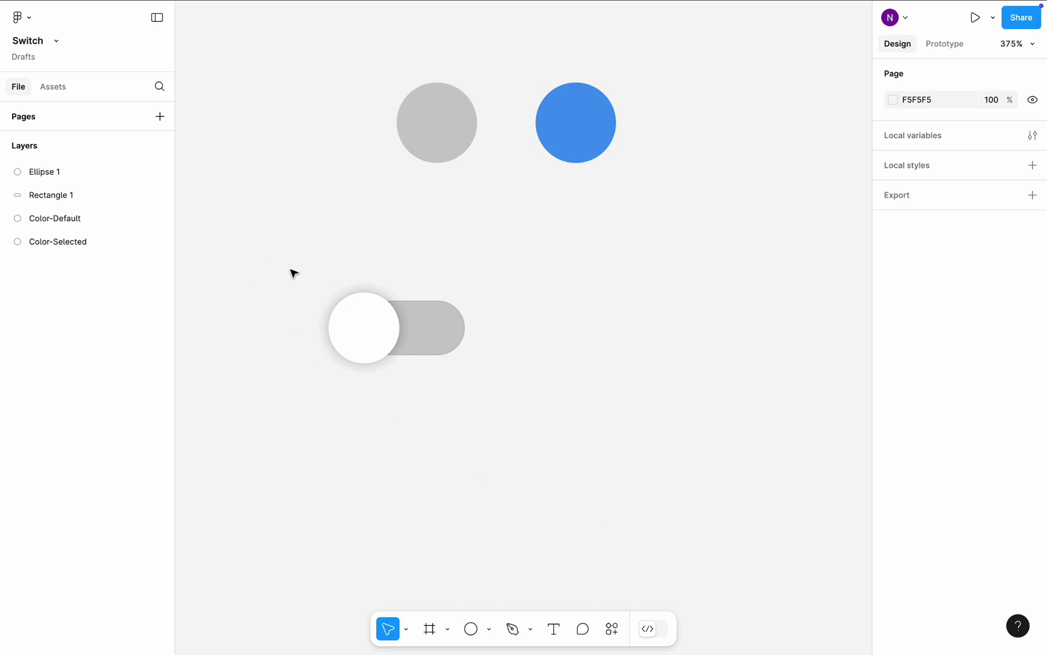
{"action": "left_click_drag", "start_coordinate": [293, 274], "coordinate": [499, 397]}
{"action": "right_click", "coordinate": [435, 325]}
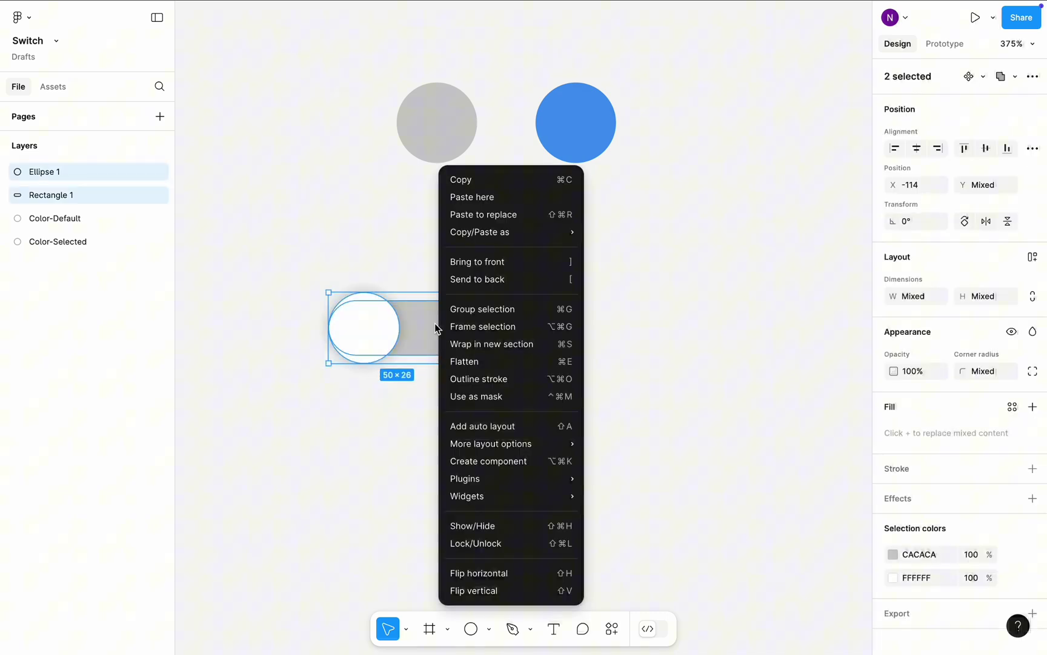
{"action": "left_click", "coordinate": [465, 332]}
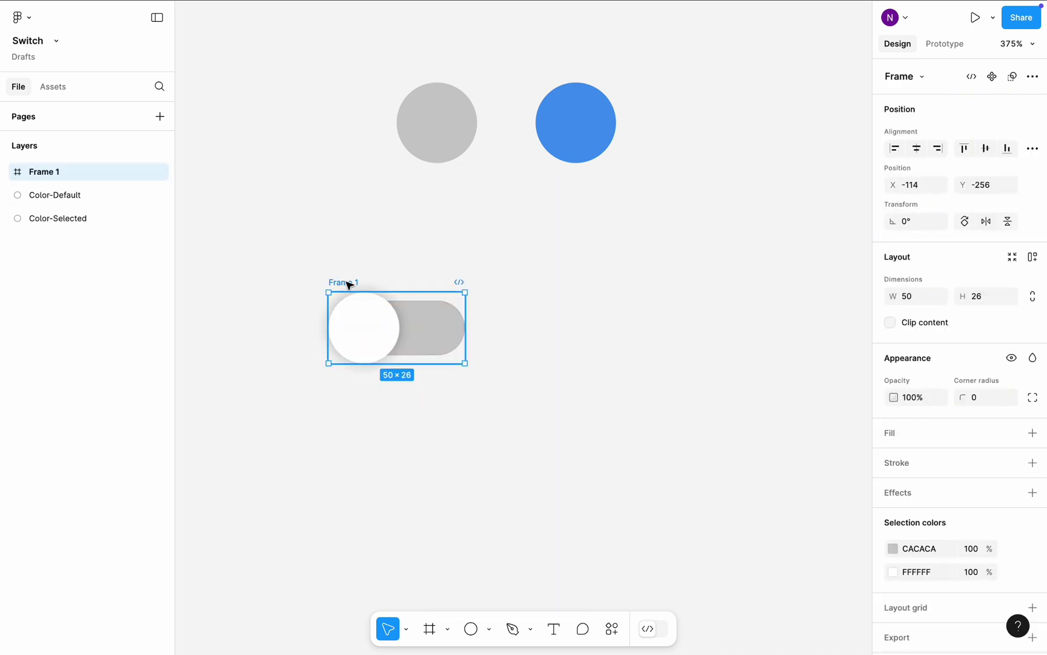
Duplicate the switch frame and nudge the copy's knob to x 24 at the track's right end
{"action": "key", "text": "super+d"}
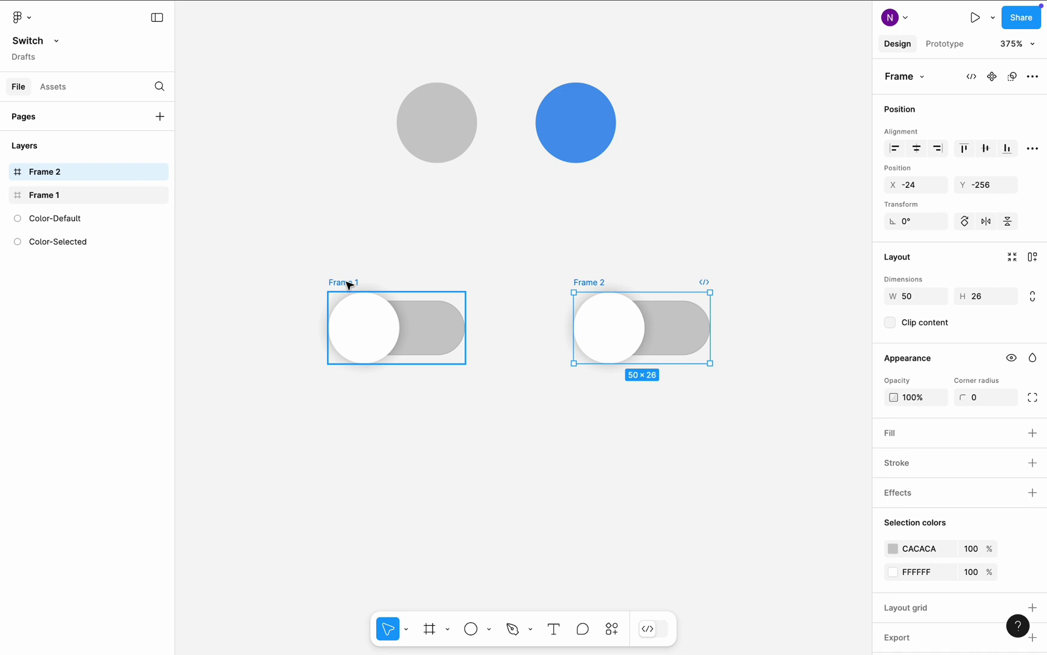
{"action": "left_click", "coordinate": [614, 319]}
{"action": "key", "text": "shift+Right"}
{"action": "key", "text": "shift+Right"}
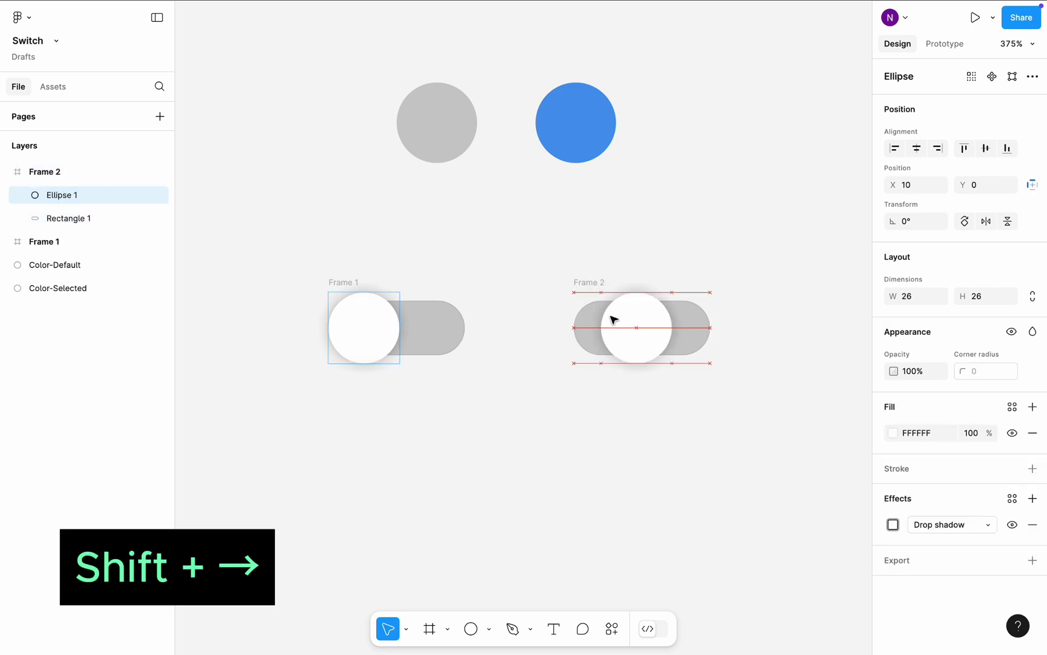
{"action": "key", "text": "Right"}
{"action": "key", "text": "Right"}
{"action": "key", "text": "Right"}
{"action": "key", "text": "Right"}
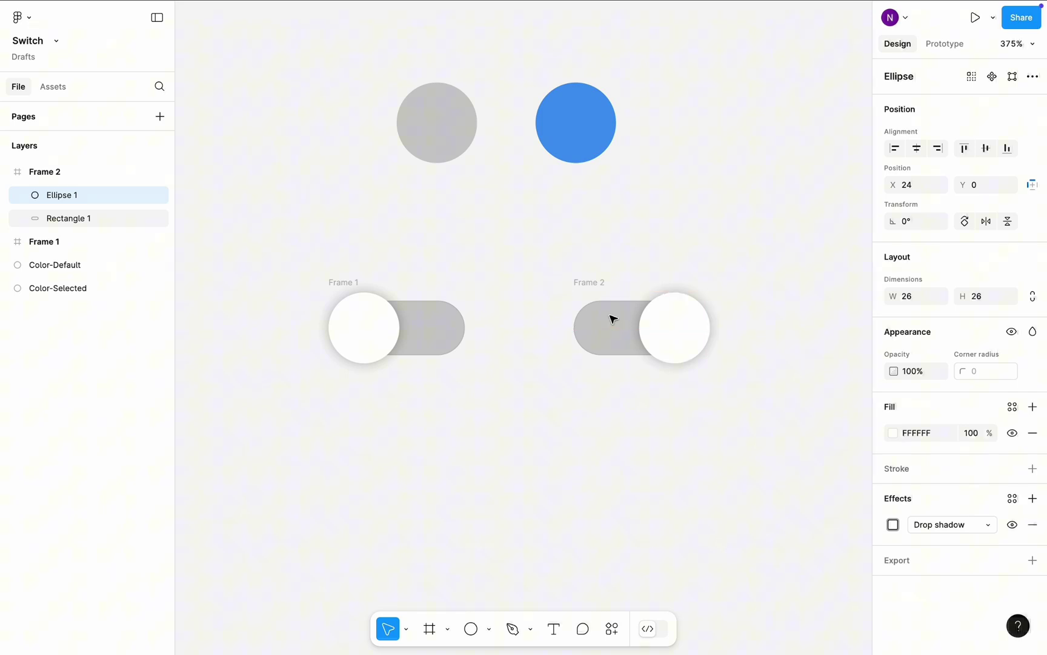
Fill the Frame 2 track with the blue circle's colour 4295F1
{"action": "left_click", "coordinate": [612, 326]}
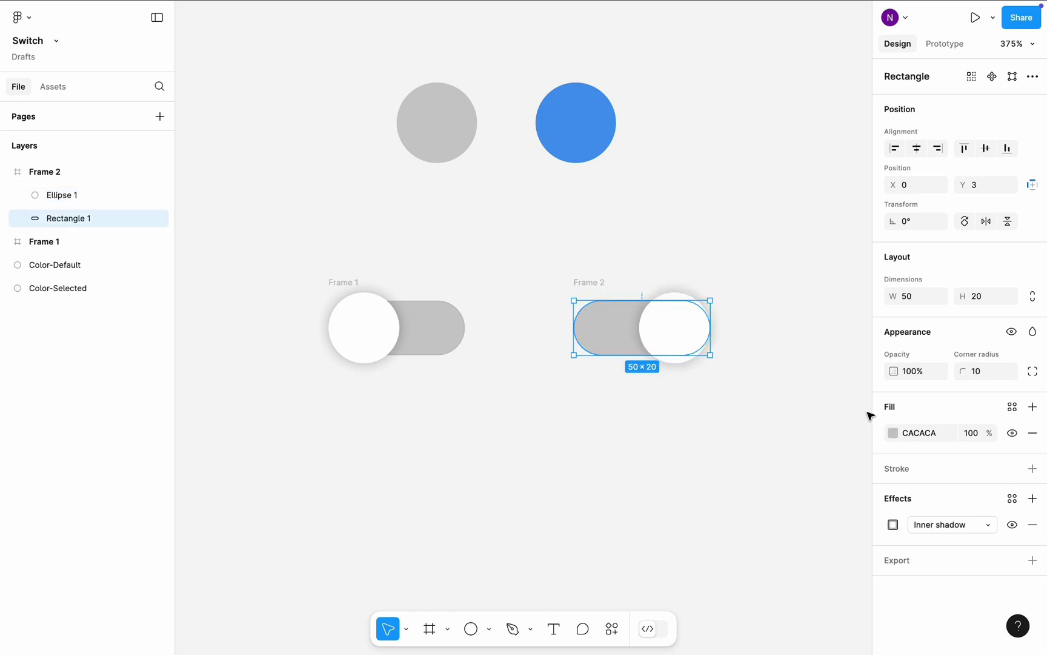
{"action": "left_click", "coordinate": [894, 433]}
{"action": "left_click", "coordinate": [718, 491]}
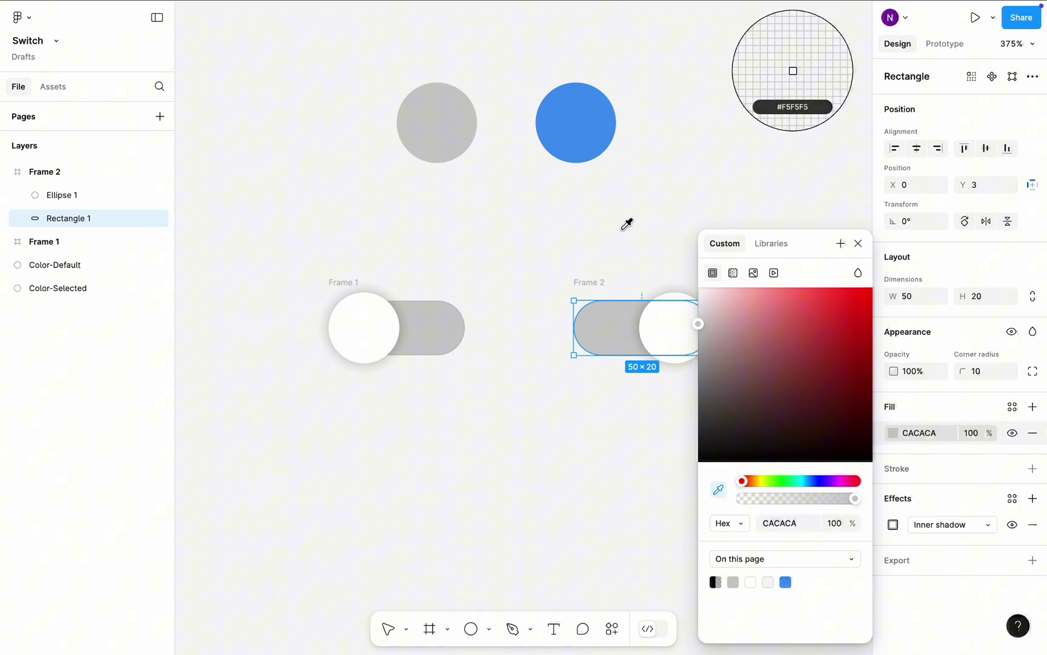
{"action": "left_click", "coordinate": [585, 139]}
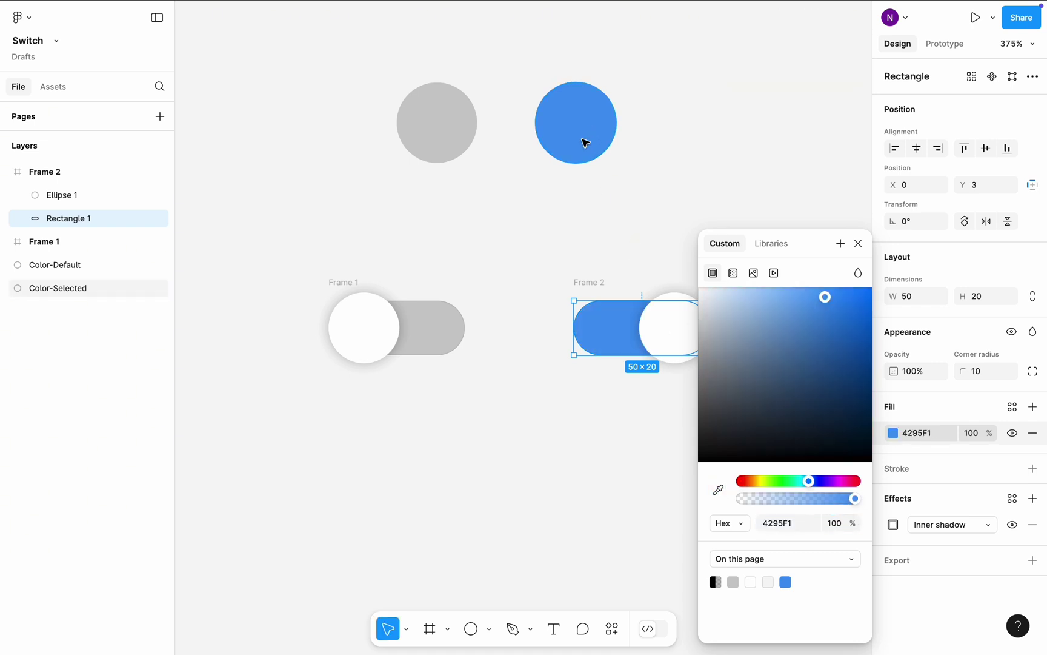
{"action": "left_click", "coordinate": [858, 243]}
Recolour the track's inner shadow to the same blue 4295F1
{"action": "left_click", "coordinate": [894, 525]}
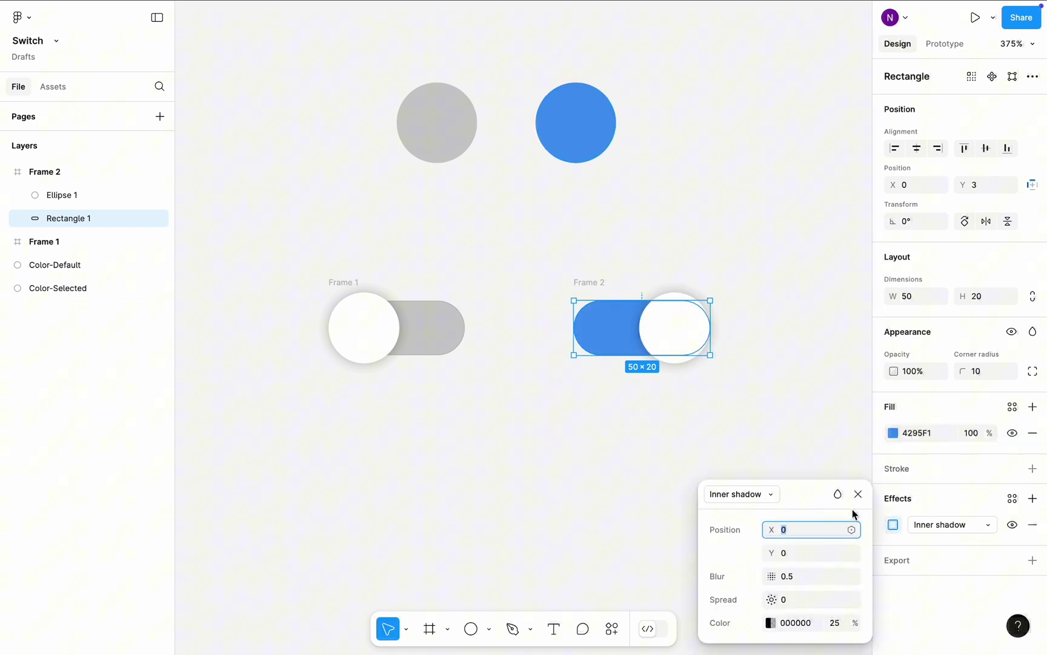
{"action": "left_click", "coordinate": [772, 622]}
{"action": "left_click", "coordinate": [544, 491]}
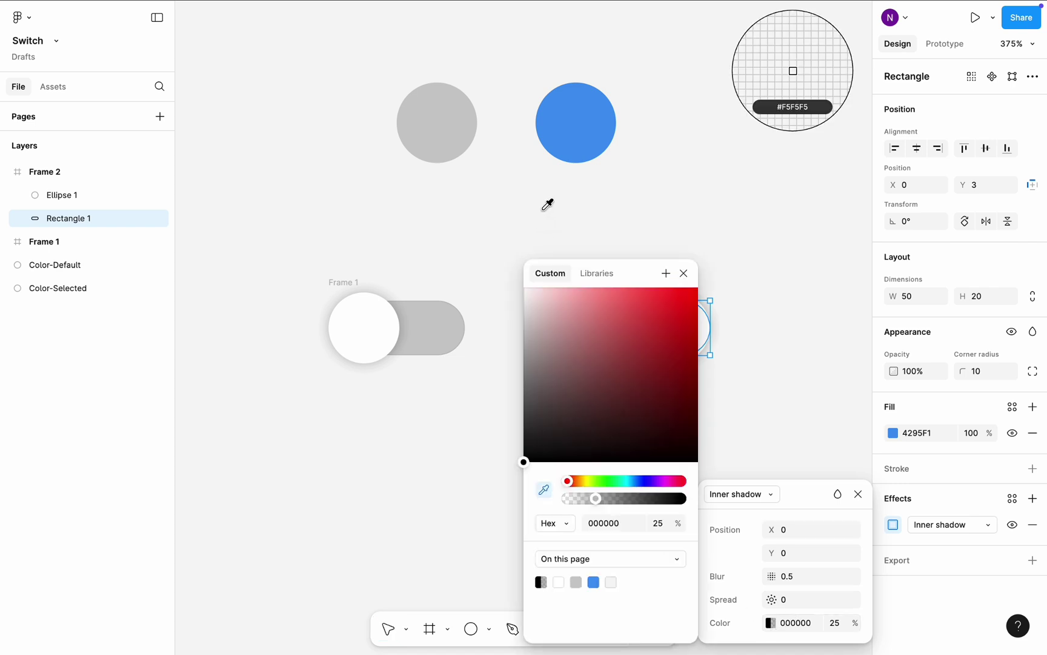
{"action": "left_click", "coordinate": [584, 133]}
{"action": "left_click", "coordinate": [683, 272]}
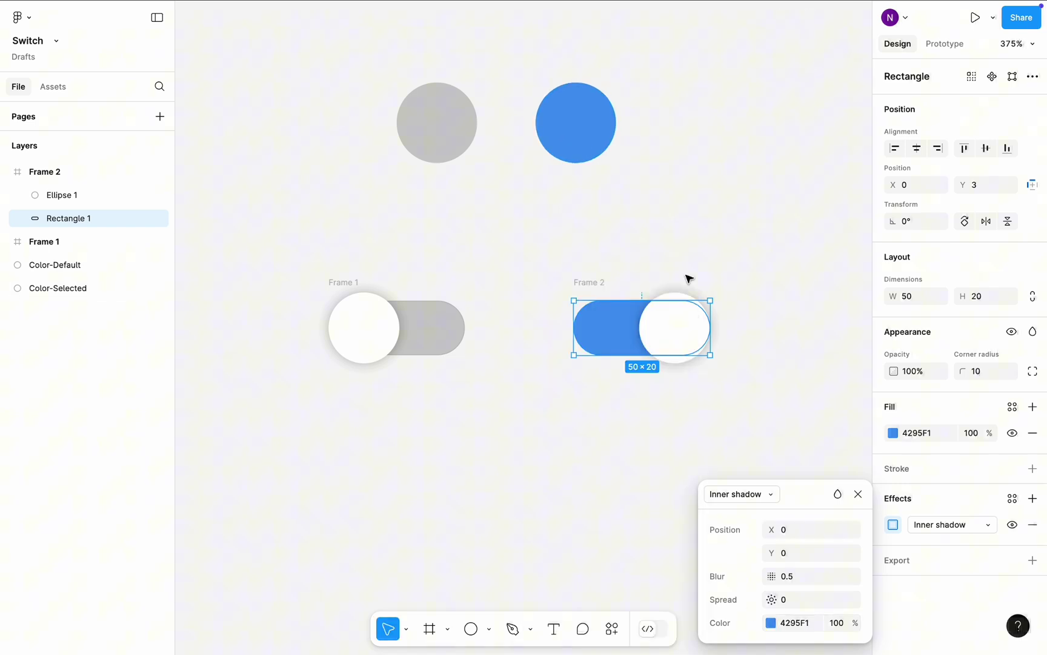
{"action": "left_click", "coordinate": [859, 494]}
{"action": "left_click", "coordinate": [700, 480]}
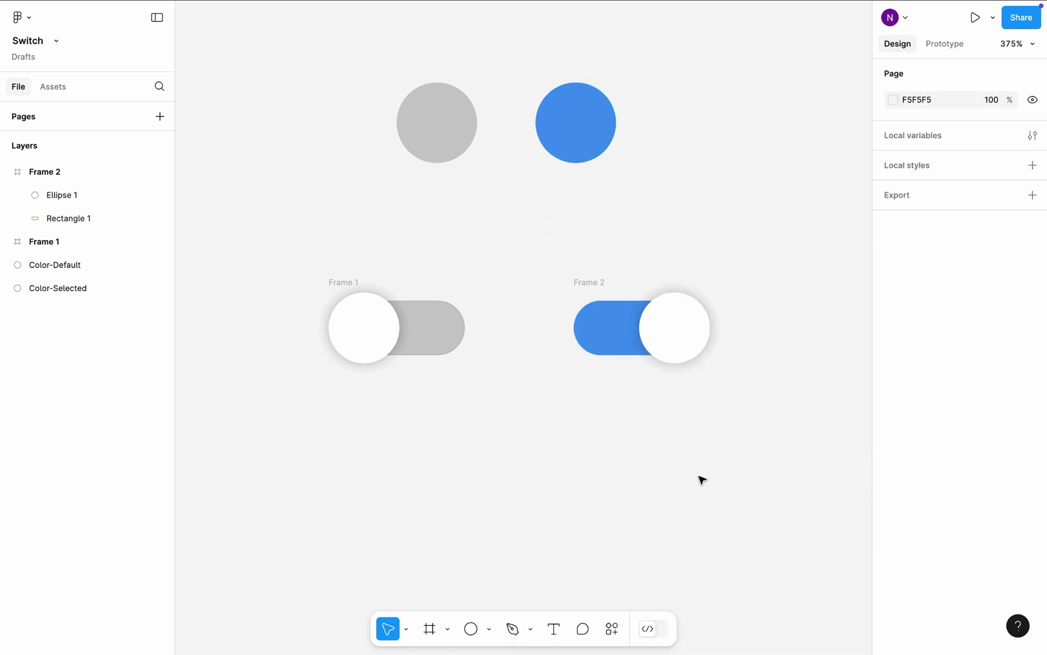
Rename the two switch frames to 1 and 2
{"action": "double_click", "coordinate": [347, 283]}
{"action": "type", "text": "1"}
{"action": "left_click", "coordinate": [576, 282]}
{"action": "double_click", "coordinate": [572, 281]}
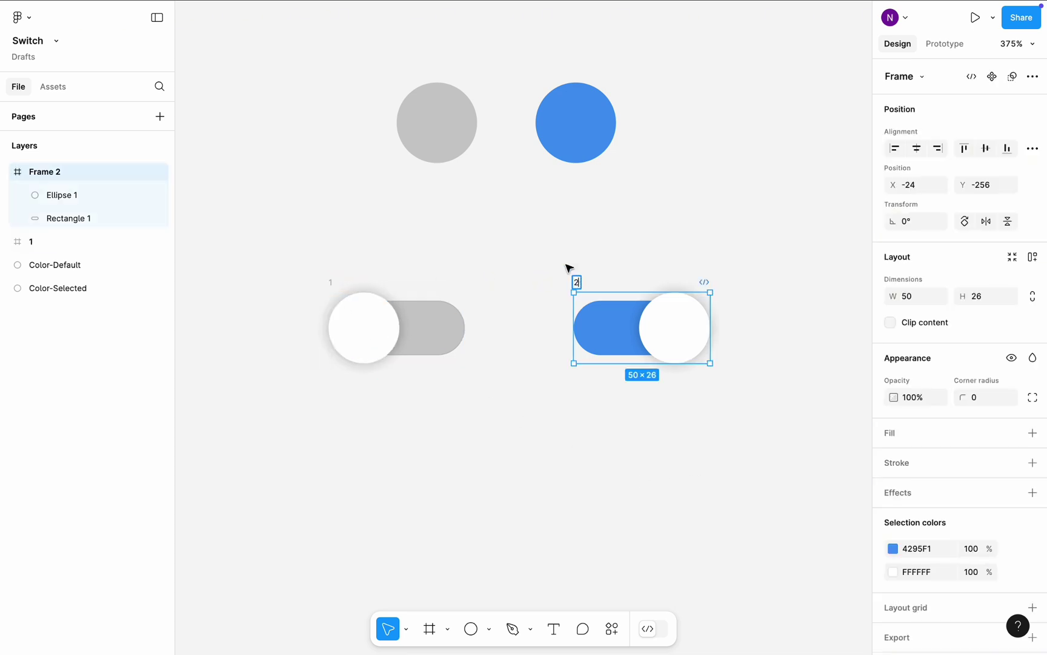
{"action": "type", "text": "2"}
{"action": "left_click", "coordinate": [520, 248]}
Combine frames 1 and 2 into a component set
{"action": "left_click_drag", "start_coordinate": [273, 237], "coordinate": [761, 441]}
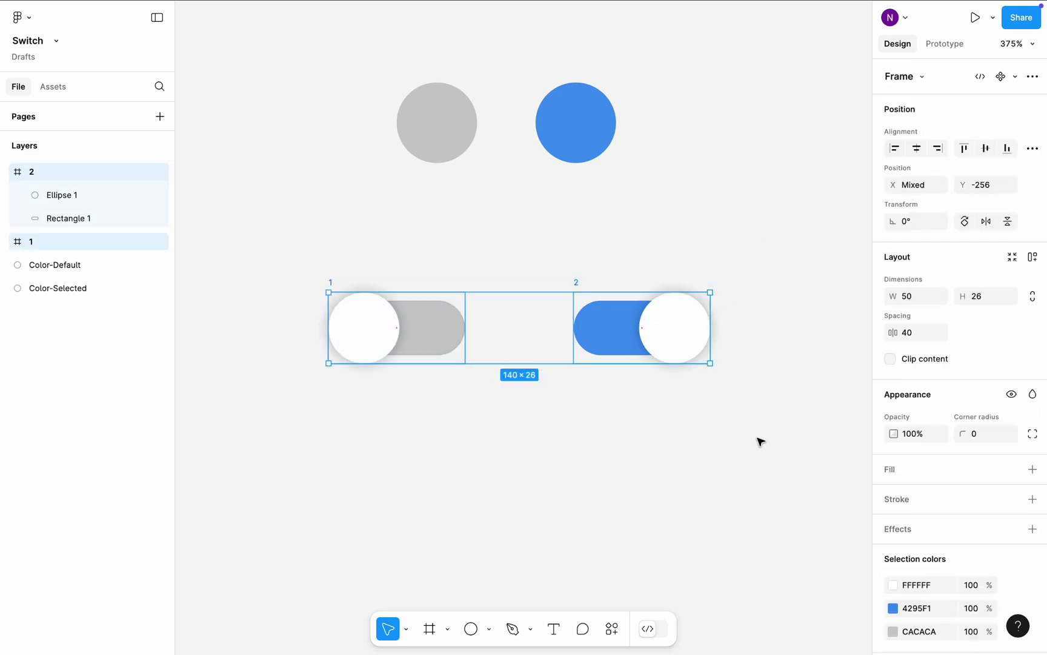
{"action": "left_click", "coordinate": [1016, 76]}
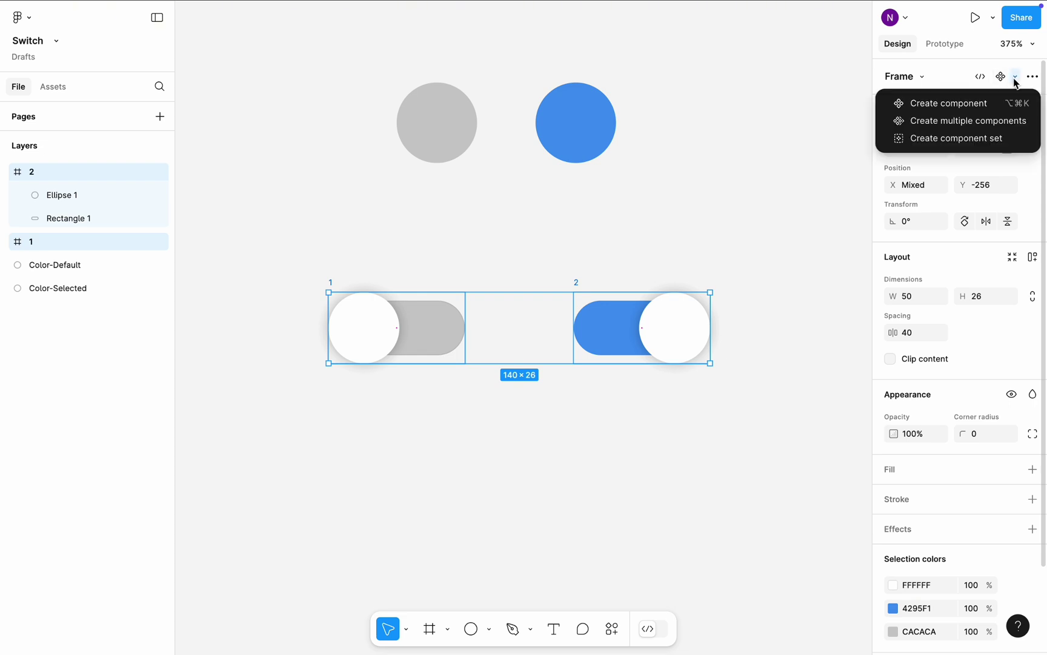
{"action": "left_click", "coordinate": [973, 139]}
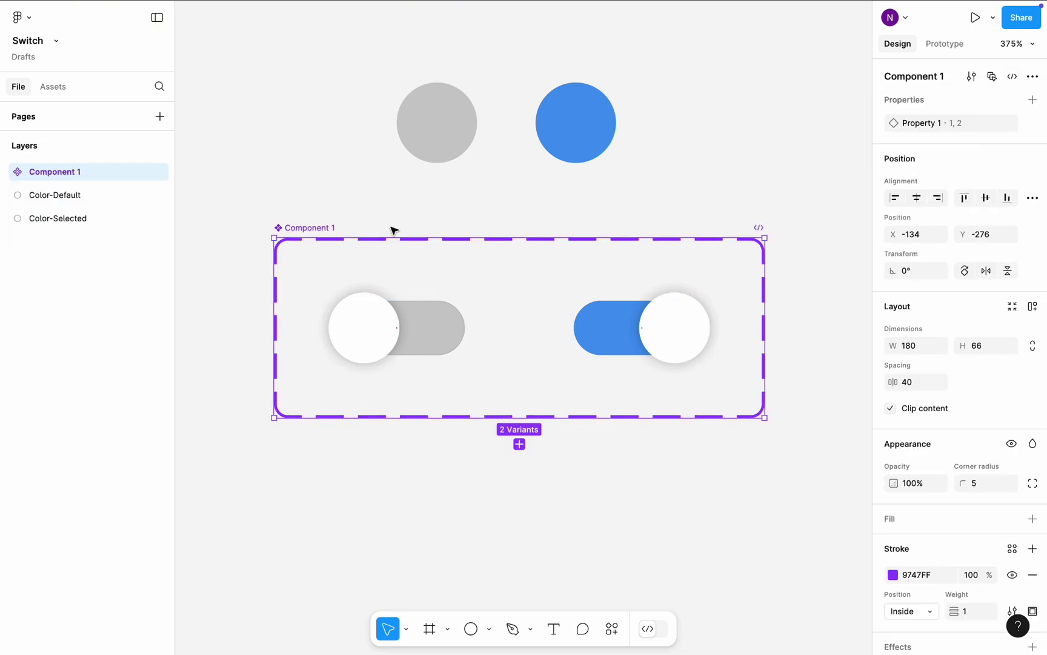
{"action": "double_click", "coordinate": [313, 228]}
Name the component set Switch and rename the blue variant Selected=Yes
{"action": "type", "text": "S"}
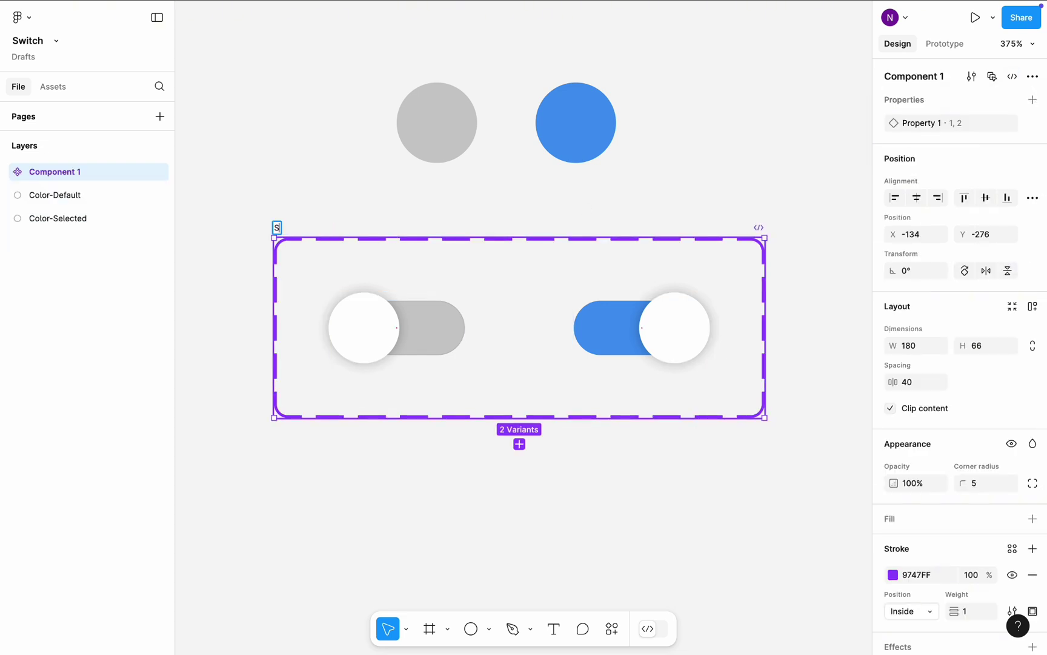
{"action": "type", "text": "witch"}
{"action": "key", "text": "Return"}
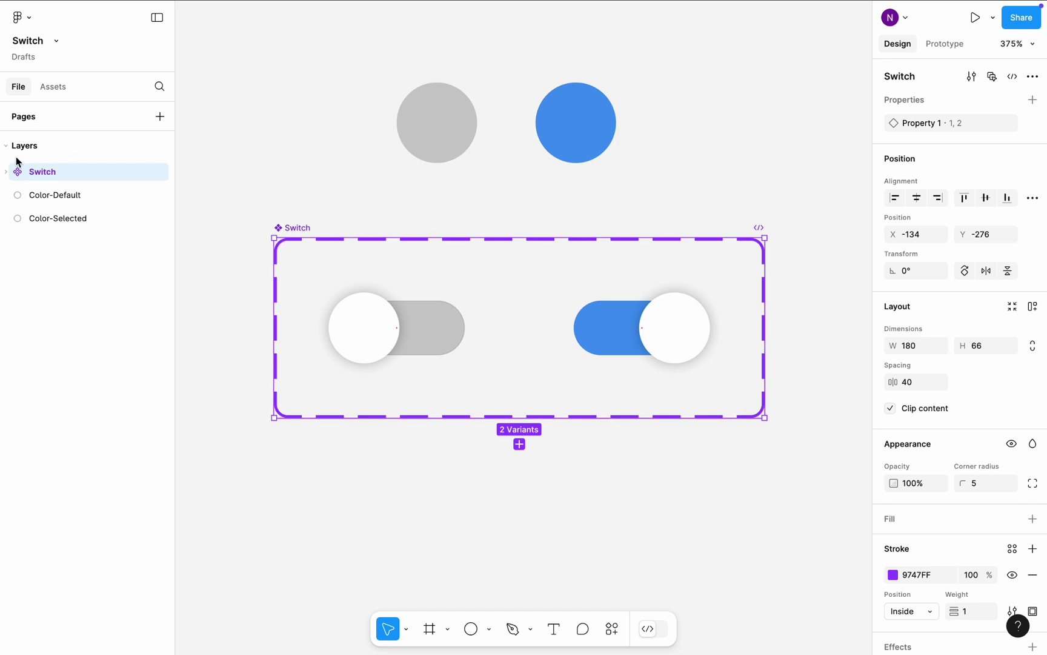
{"action": "left_click", "coordinate": [6, 172]}
{"action": "left_click", "coordinate": [40, 193]}
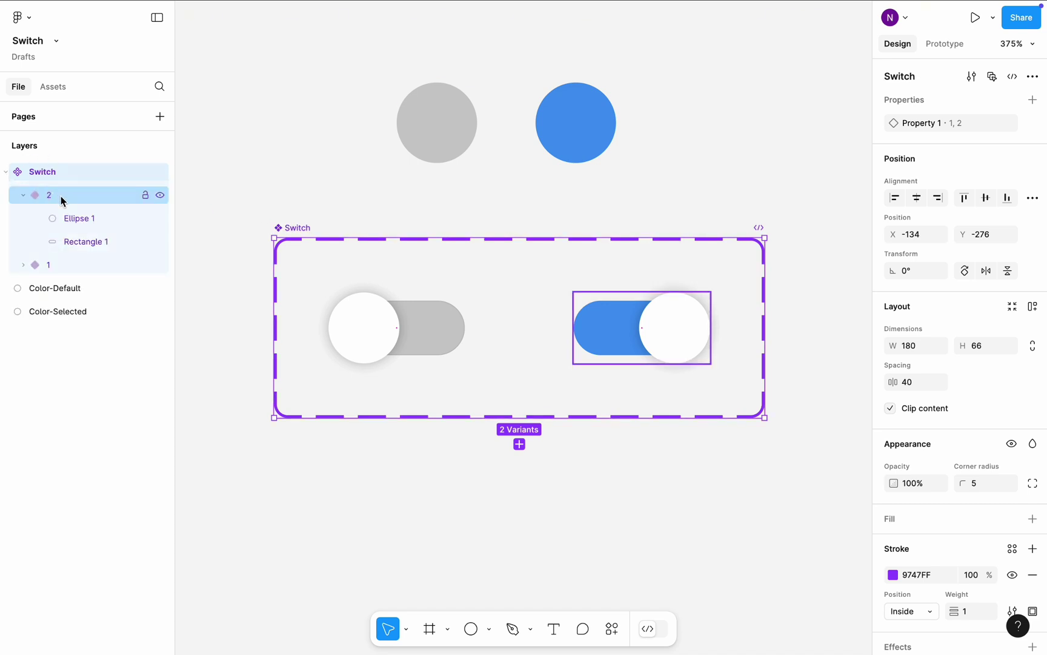
{"action": "double_click", "coordinate": [61, 195]}
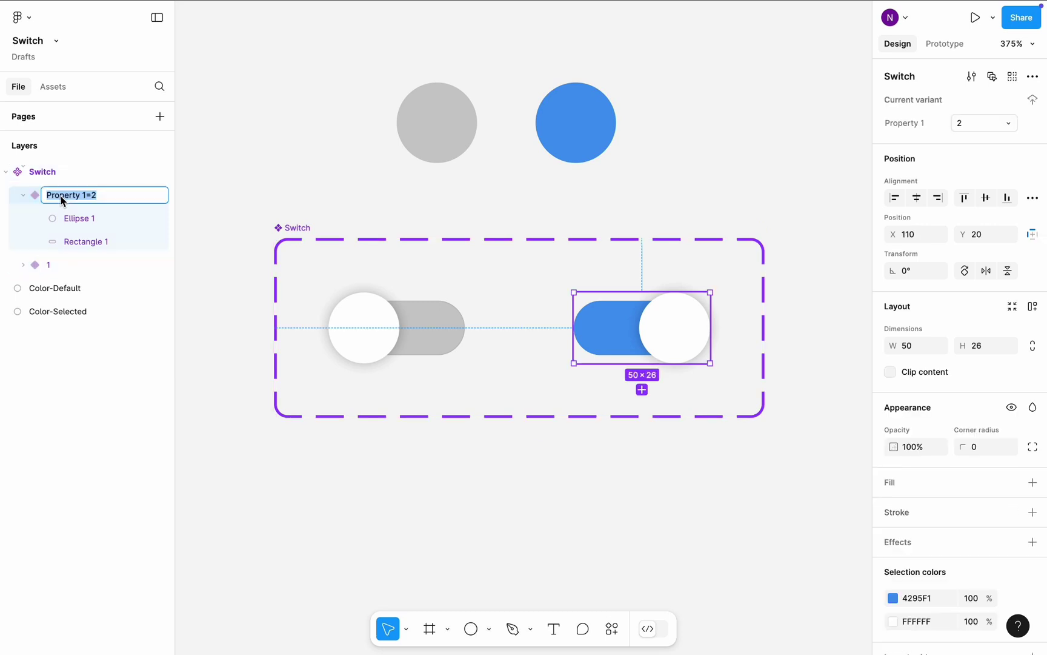
{"action": "type", "text": "Selected=Yes"}
{"action": "key", "text": "Return"}
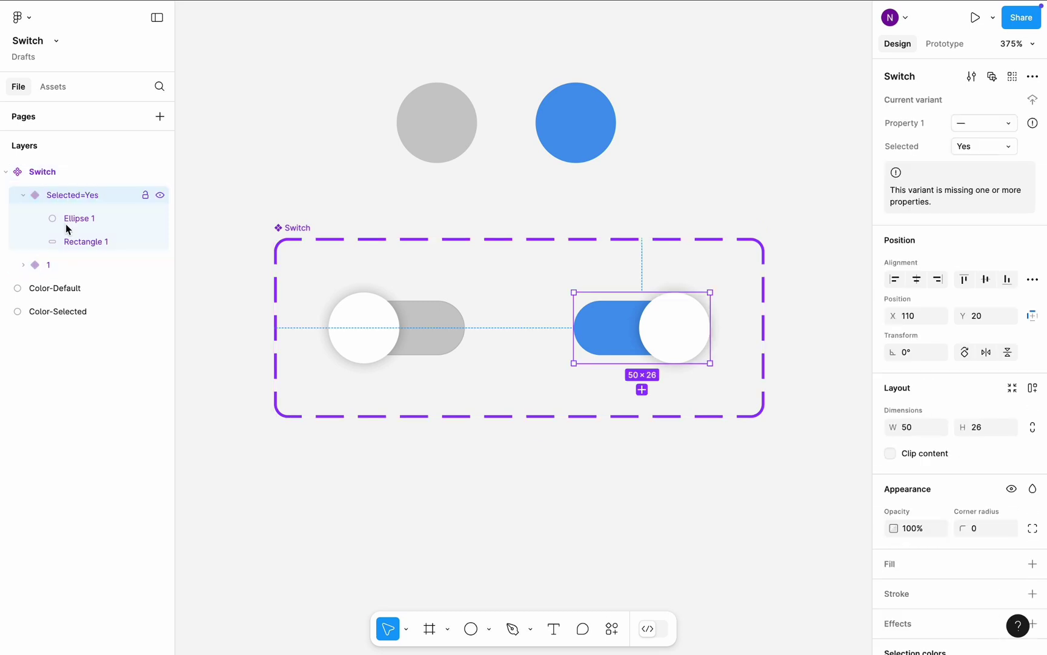
Rename the grey variant Selected=No
{"action": "left_click", "coordinate": [59, 266]}
{"action": "double_click", "coordinate": [59, 266]}
{"action": "type", "text": "Selecte"}
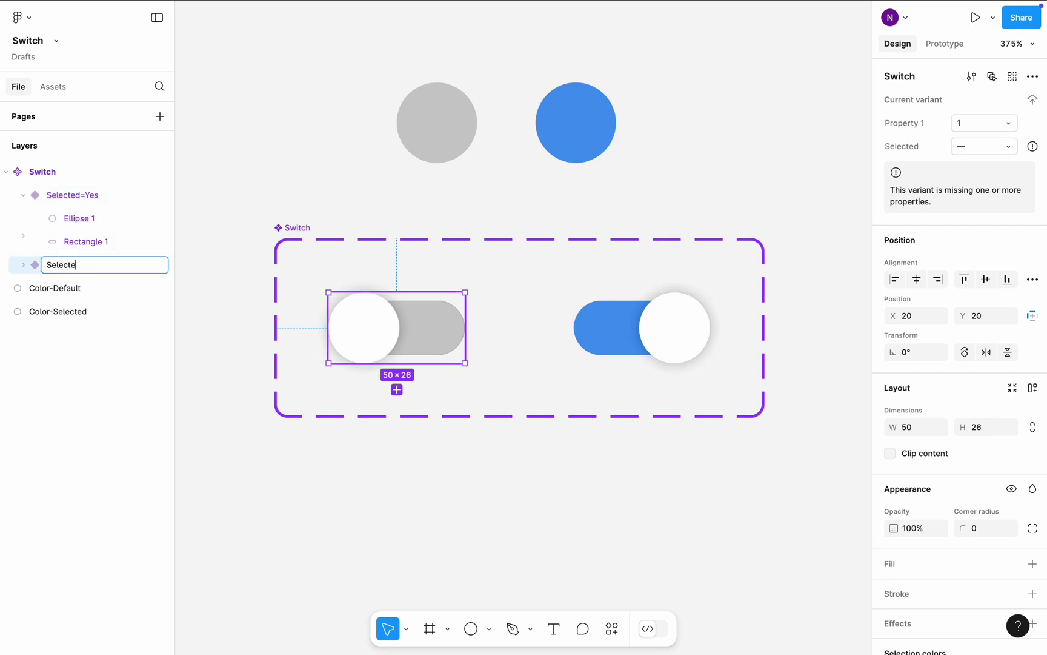
{"action": "type", "text": "d=No"}
{"action": "key", "text": "Return"}
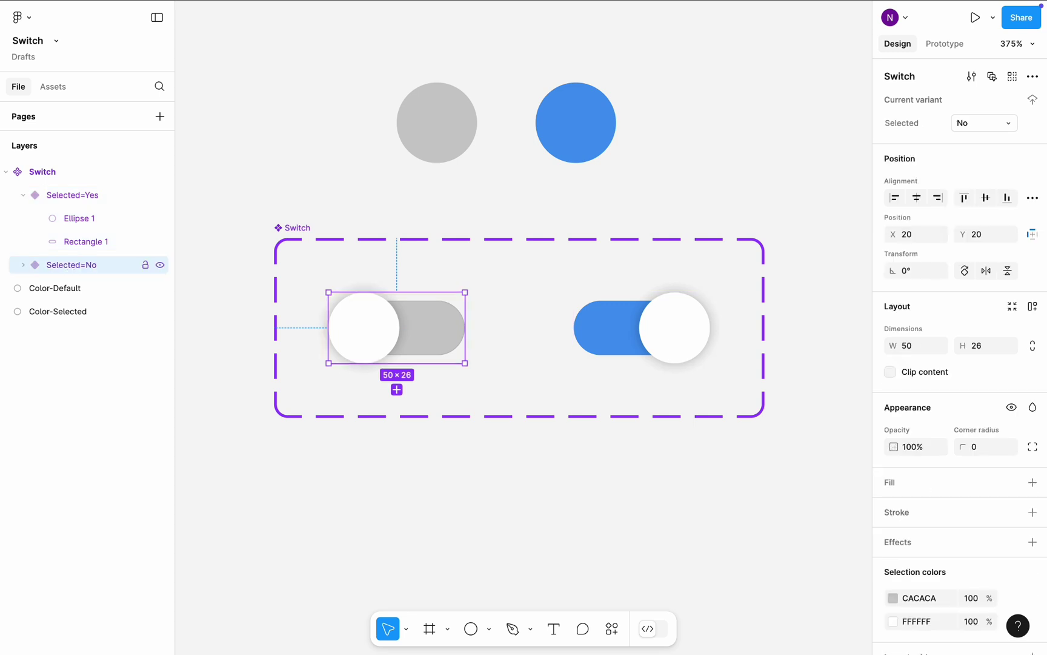
Link Selected=No and Selected=Yes to each other on click with Change to, Smart animate, Ease out 300ms
{"action": "left_click", "coordinate": [224, 255]}
{"action": "left_click", "coordinate": [386, 299]}
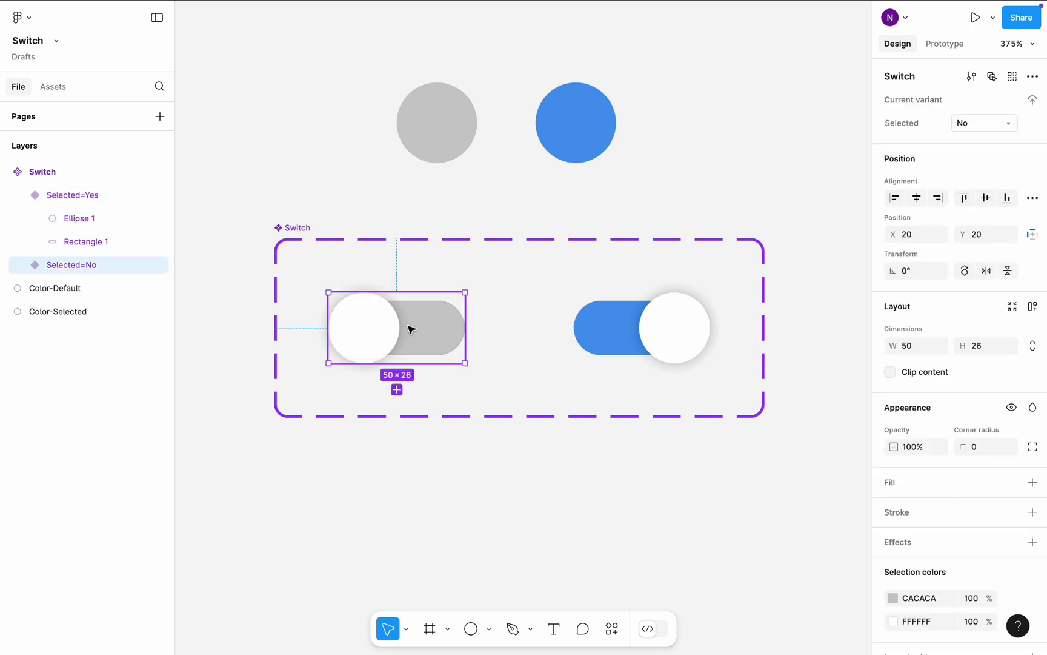
{"action": "left_click", "coordinate": [948, 45]}
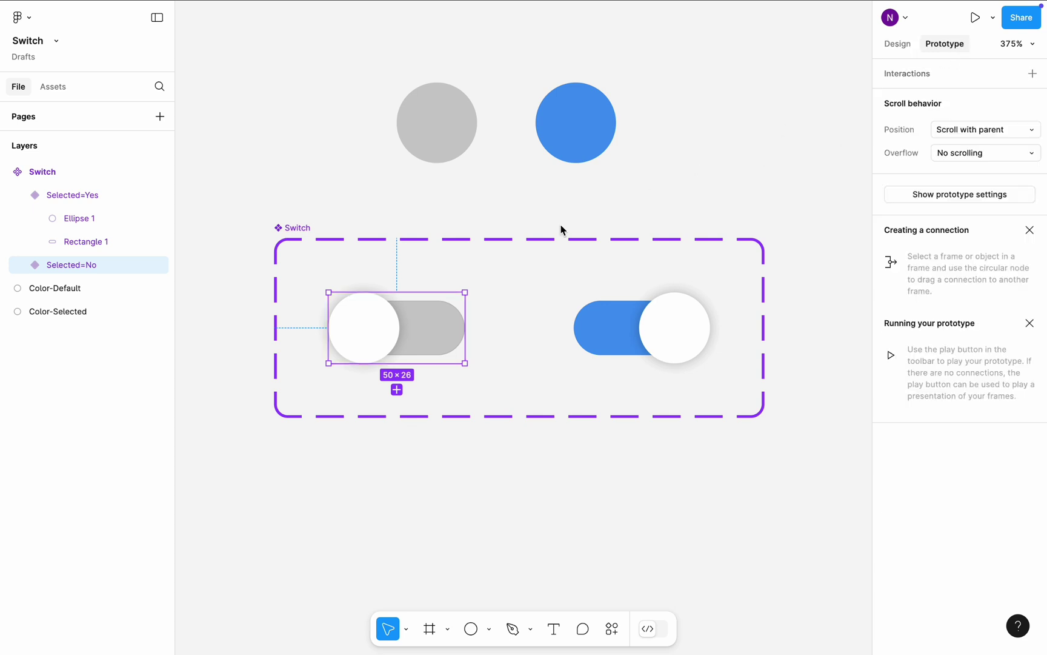
{"action": "left_click_drag", "start_coordinate": [465, 328], "coordinate": [608, 333]}
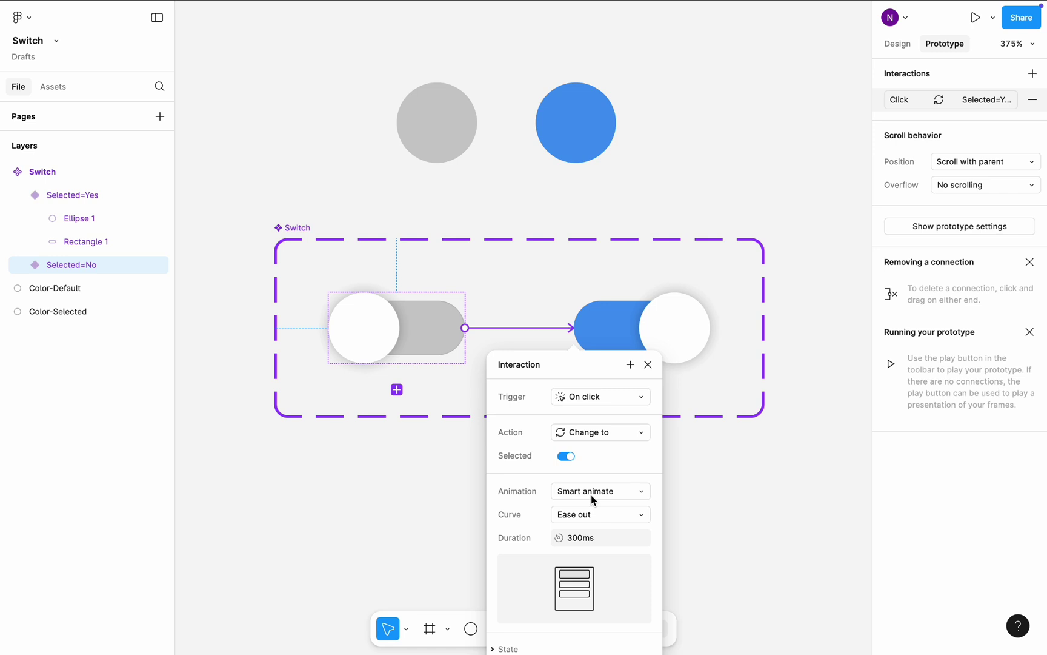
{"action": "left_click", "coordinate": [699, 528]}
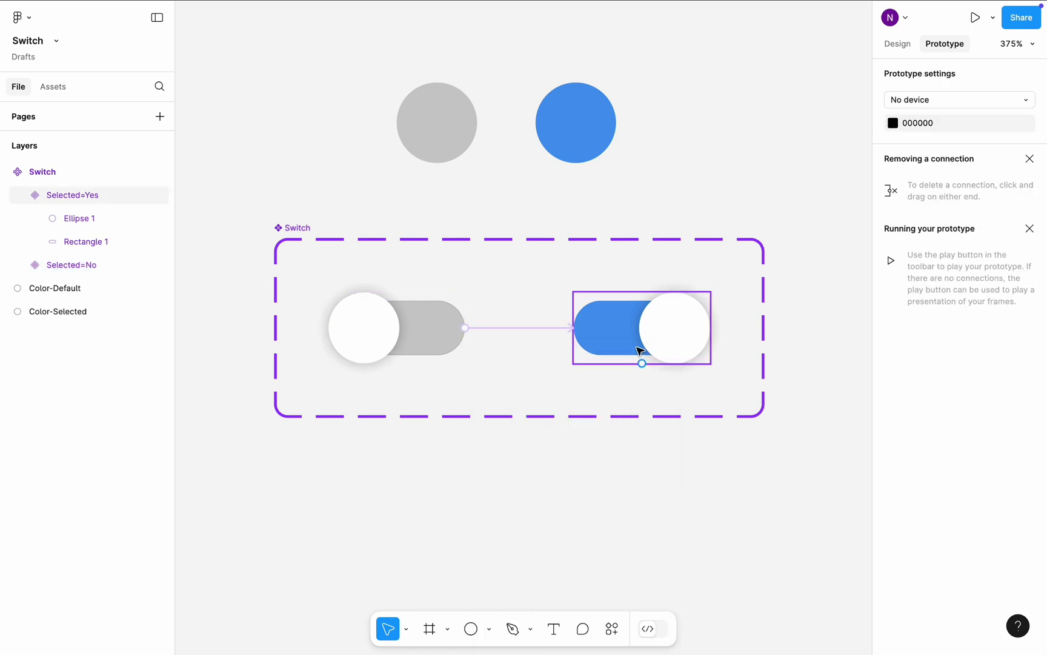
{"action": "left_click", "coordinate": [612, 348]}
{"action": "left_click_drag", "start_coordinate": [573, 340], "coordinate": [429, 350]}
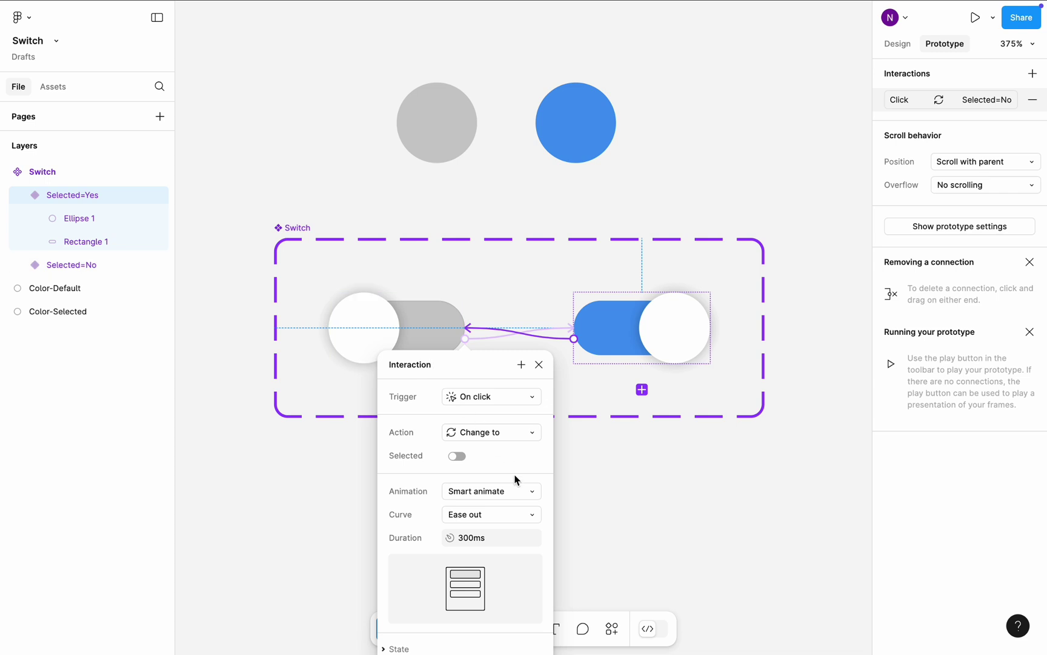
{"action": "left_click", "coordinate": [649, 507]}
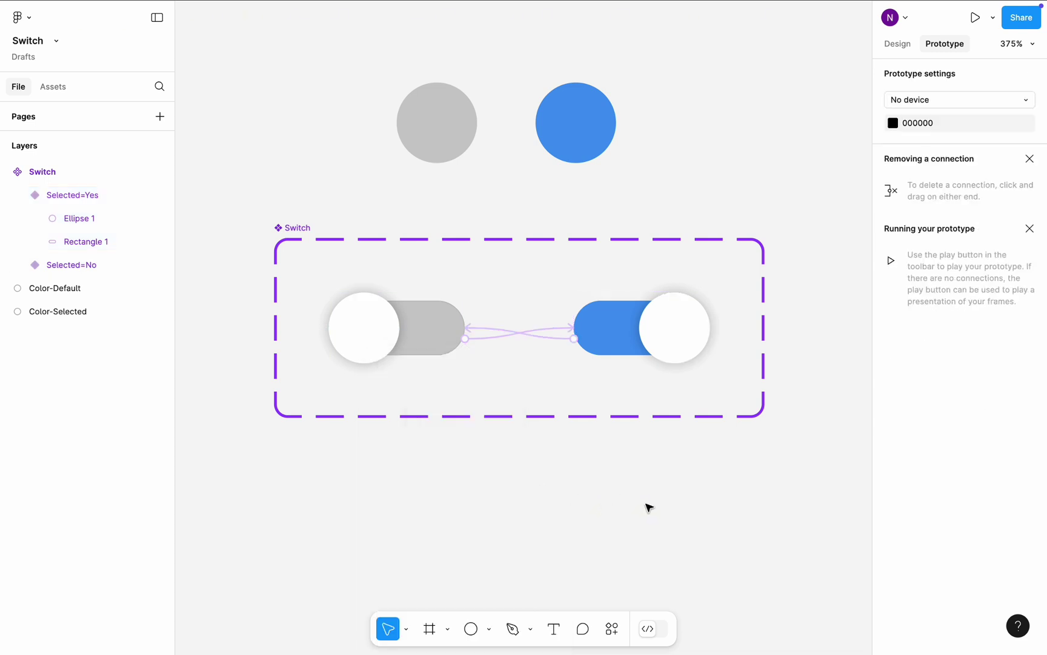
Draw a new frame below the Switch set and name it Test
{"action": "scroll", "coordinate": [649, 506], "scroll_direction": "down", "scroll_amount": 5}
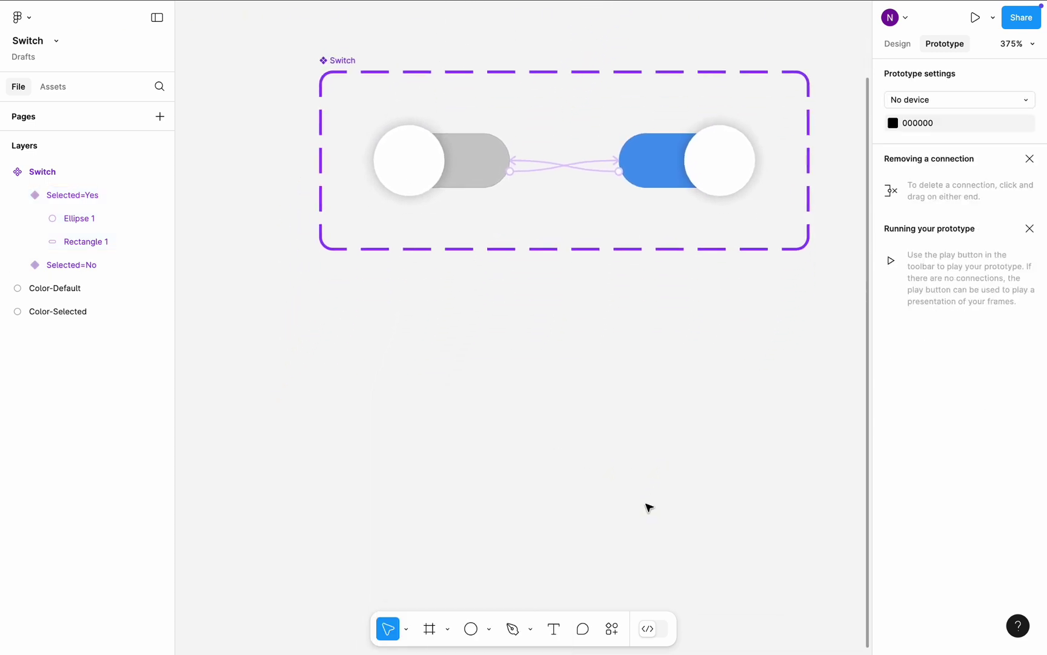
{"action": "key", "text": "f"}
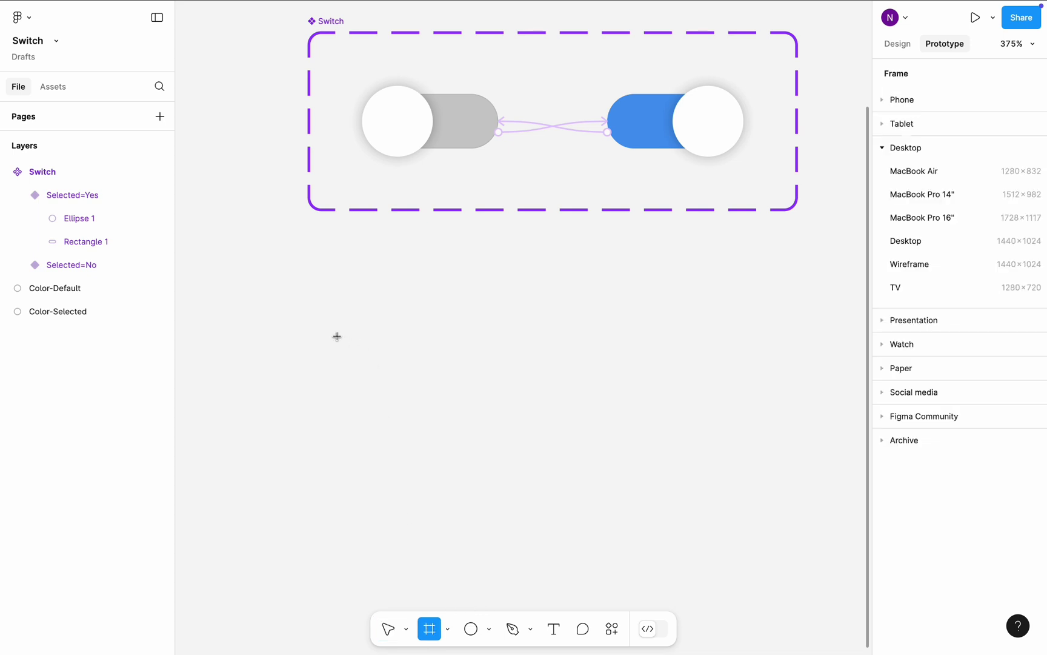
{"action": "left_click_drag", "start_coordinate": [332, 329], "coordinate": [721, 565]}
{"action": "double_click", "coordinate": [344, 314]}
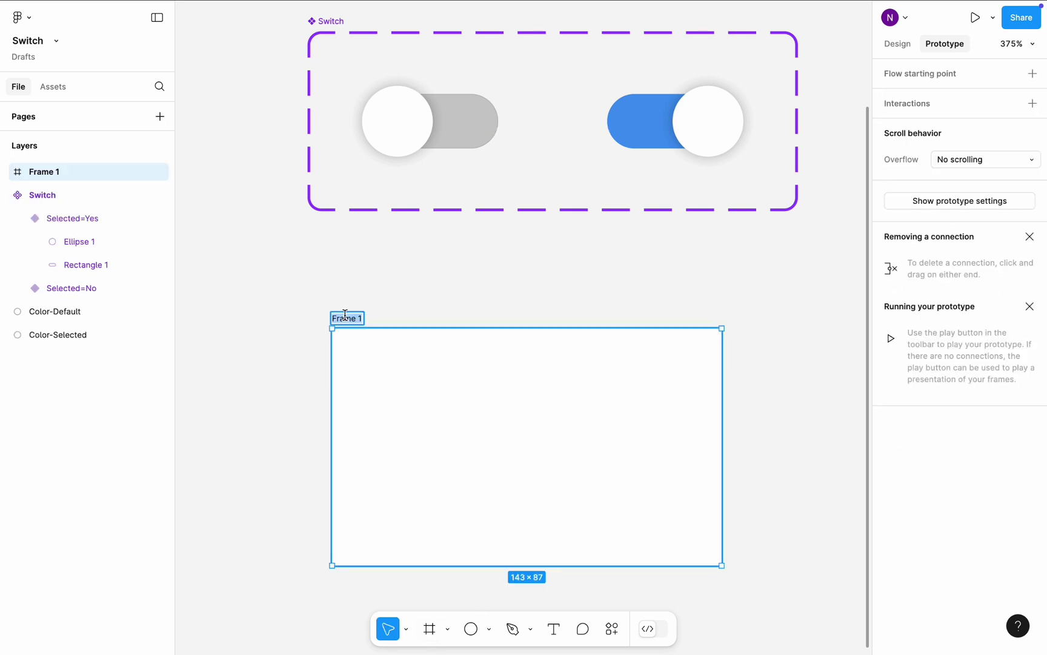
{"action": "type", "text": "Test"}
{"action": "left_click", "coordinate": [292, 304]}
Place a Switch component instance from Assets centred inside the Test frame
{"action": "left_click", "coordinate": [63, 89]}
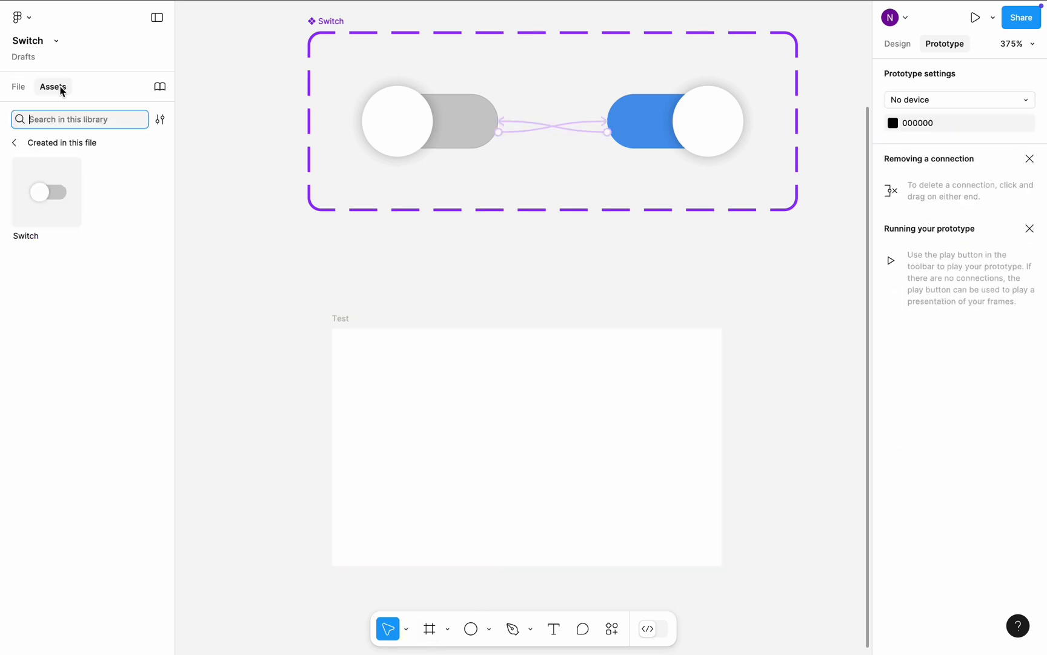
{"action": "left_click_drag", "start_coordinate": [73, 185], "coordinate": [518, 451]}
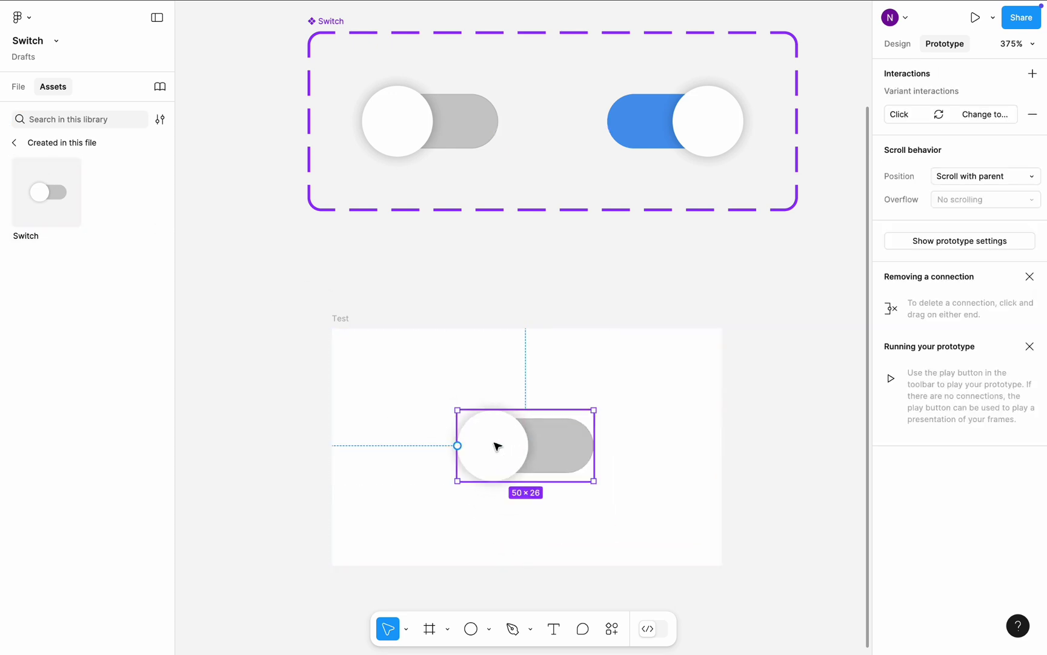
{"action": "left_click", "coordinate": [339, 318]}
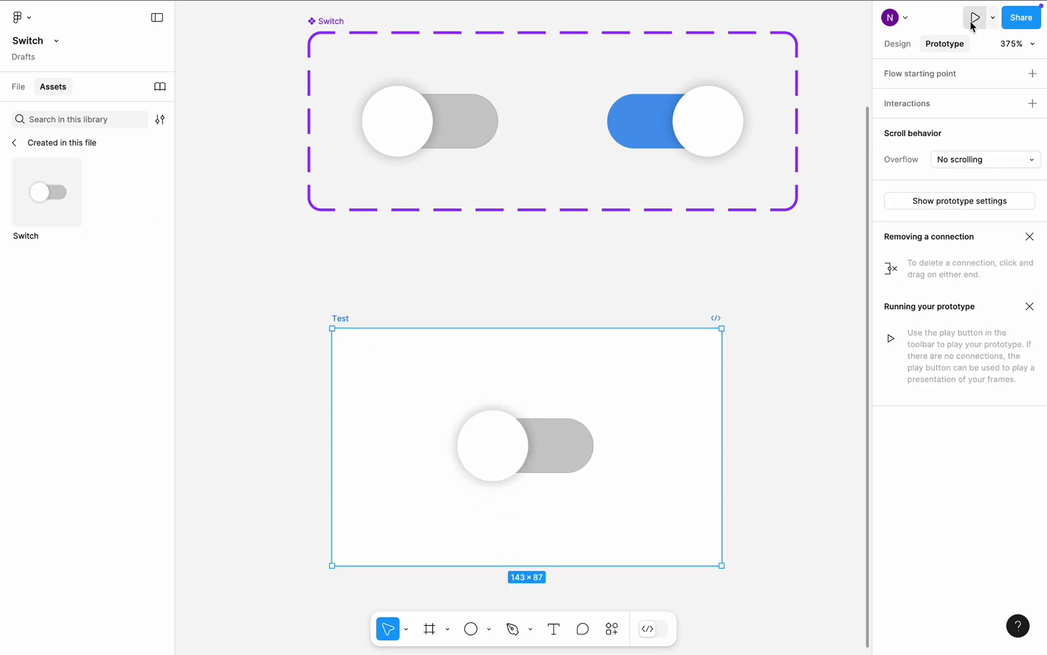